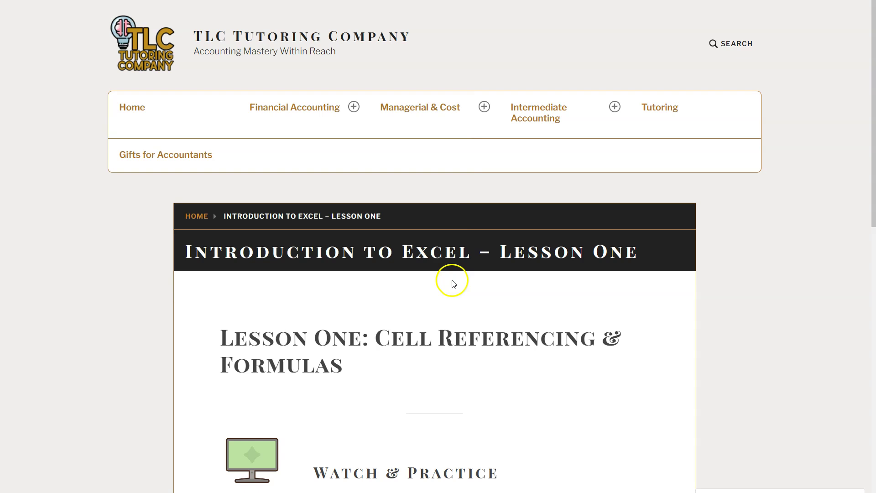
Step: Scroll down the Lesson One page and follow the 'Introduction to Excel Spreadsheet' link
{"action": "scroll", "coordinate": [454, 283], "scroll_direction": "down", "scroll_amount": 2}
{"action": "scroll", "coordinate": [452, 283], "scroll_direction": "down", "scroll_amount": 1}
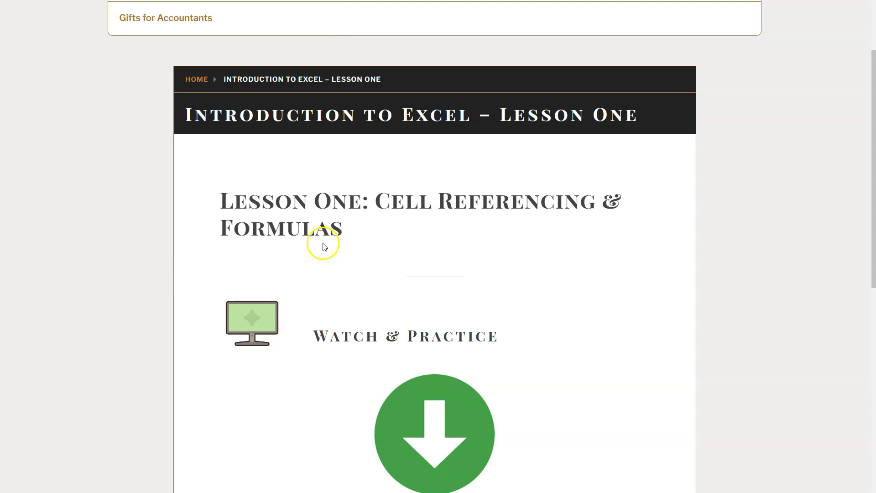
{"action": "scroll", "coordinate": [551, 246], "scroll_direction": "down", "scroll_amount": 4}
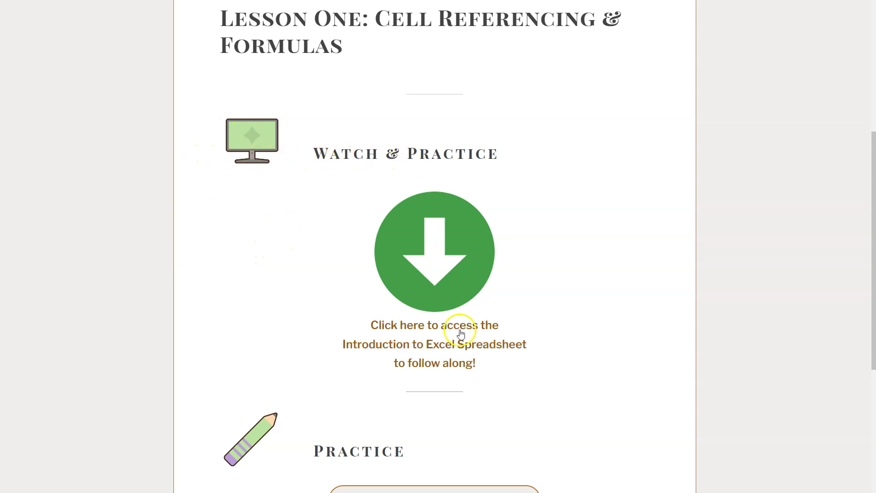
{"action": "left_click", "coordinate": [441, 344]}
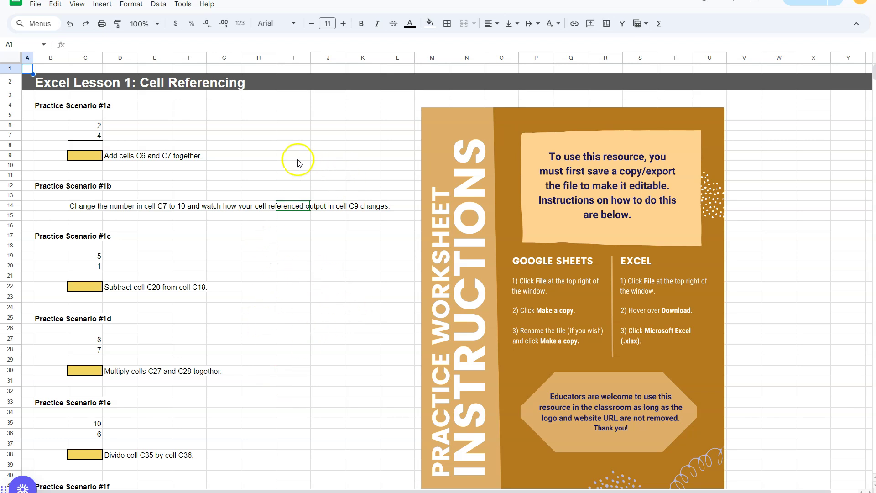
Step: Save the Google Sheet to the computer as a Microsoft Excel (.xlsx) workbook
{"action": "left_click", "coordinate": [269, 158]}
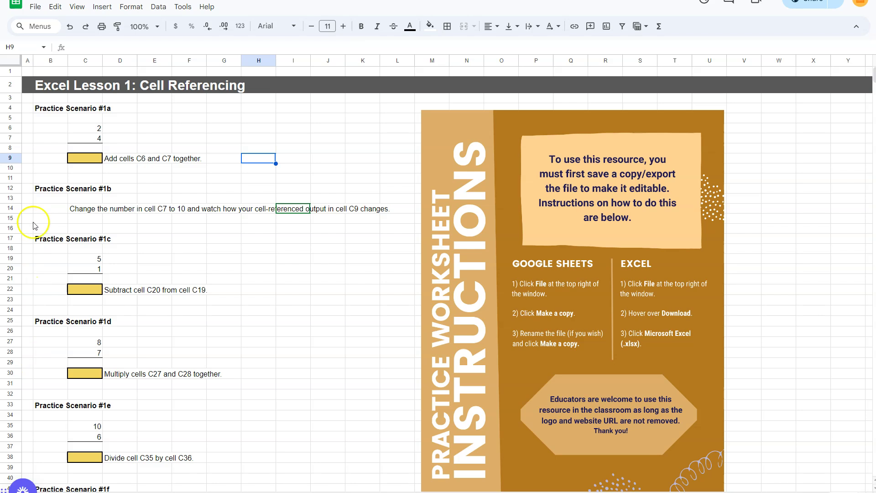
{"action": "left_click", "coordinate": [38, 11]}
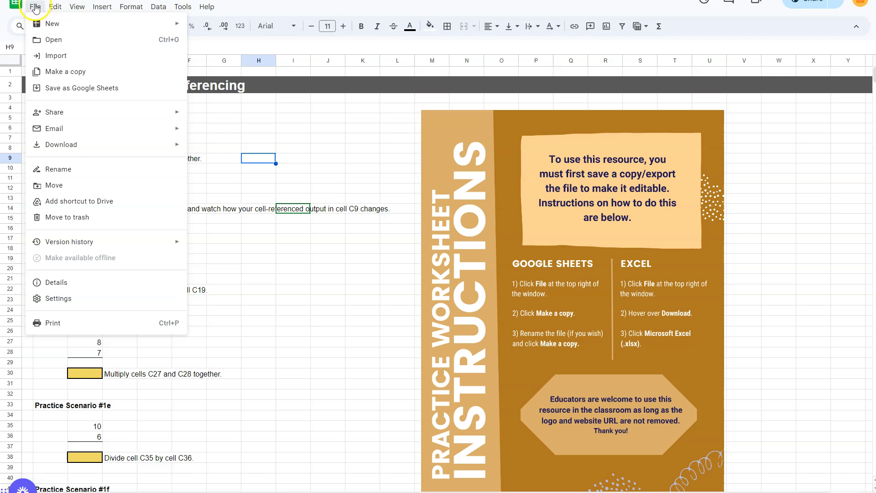
{"action": "mouse_move", "coordinate": [72, 150]}
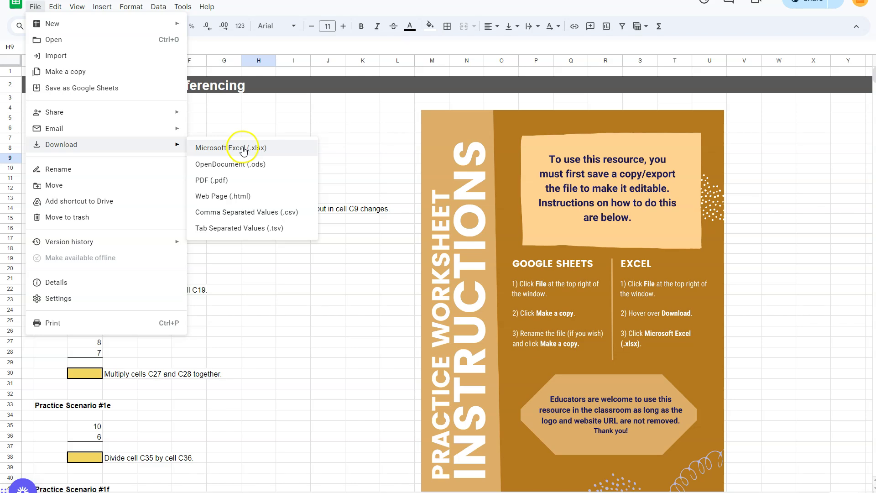
{"action": "left_click", "coordinate": [248, 268]}
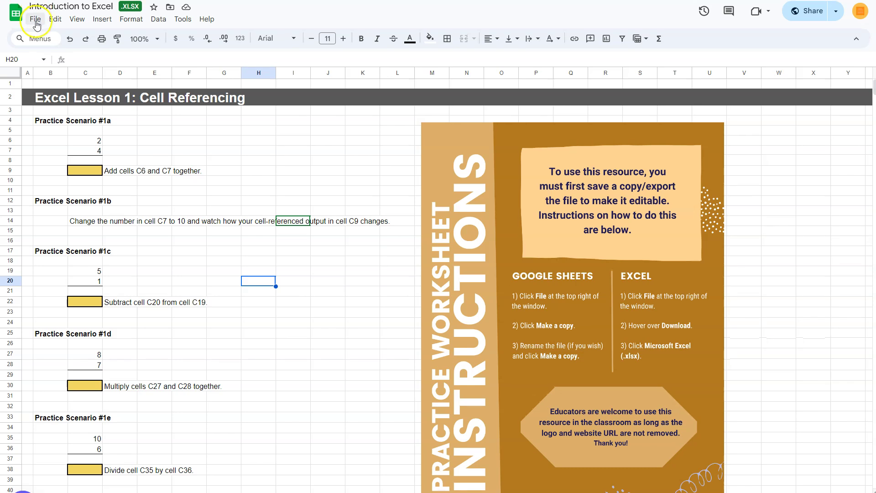
{"action": "left_click", "coordinate": [35, 7]}
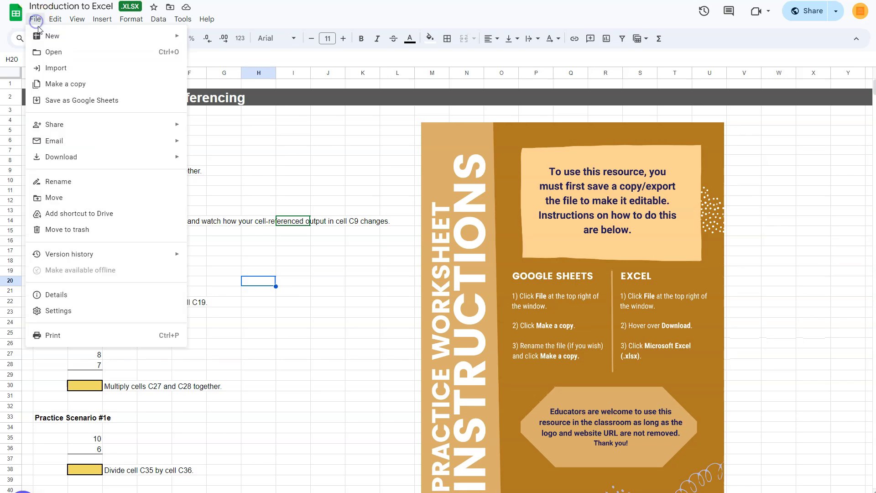
{"action": "left_click", "coordinate": [60, 160]}
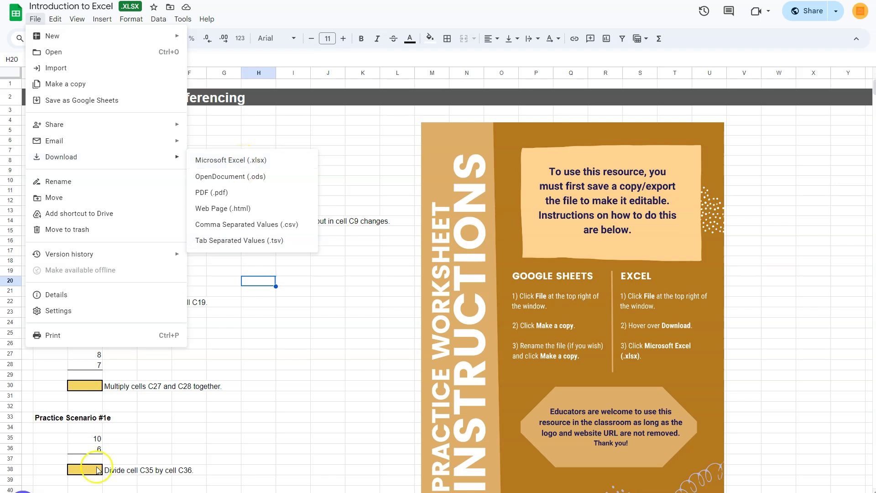
{"action": "left_click", "coordinate": [243, 162]}
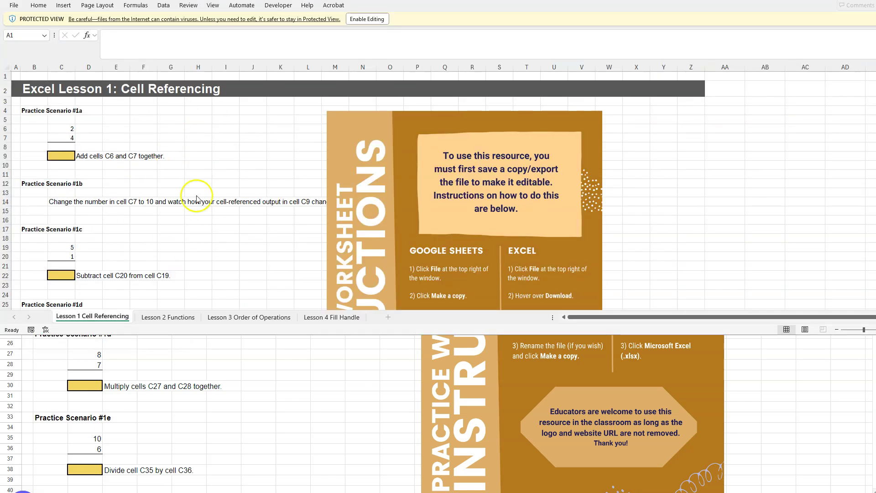
Step: Enable editing of the workbook and delete the worksheet instructions picture
{"action": "left_click", "coordinate": [369, 20]}
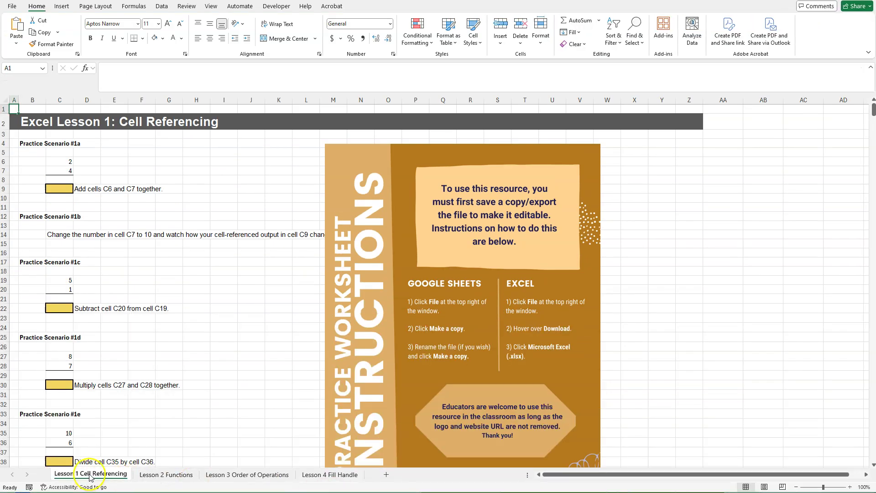
{"action": "left_click", "coordinate": [515, 271]}
{"action": "key", "text": "Delete"}
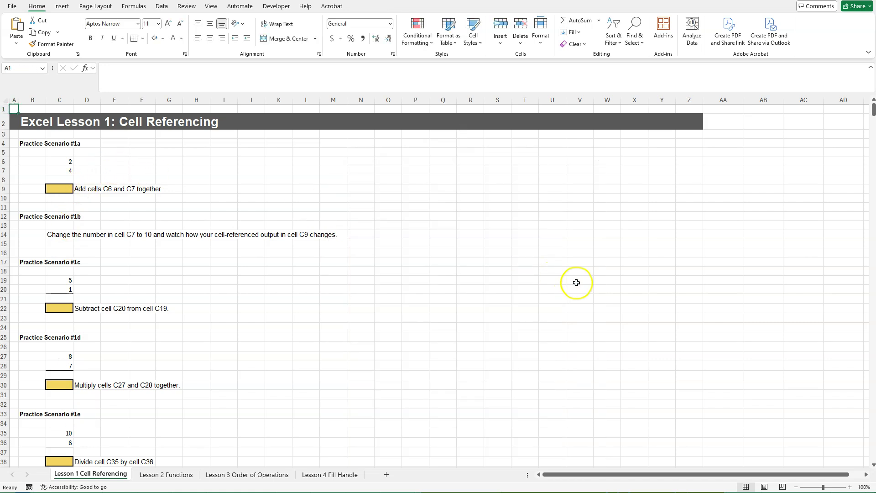
Step: Zoom the worksheet in several steps for a closer view of the practice cells
{"action": "left_click", "coordinate": [850, 487]}
{"action": "left_click", "coordinate": [850, 487]}
{"action": "left_click", "coordinate": [850, 487]}
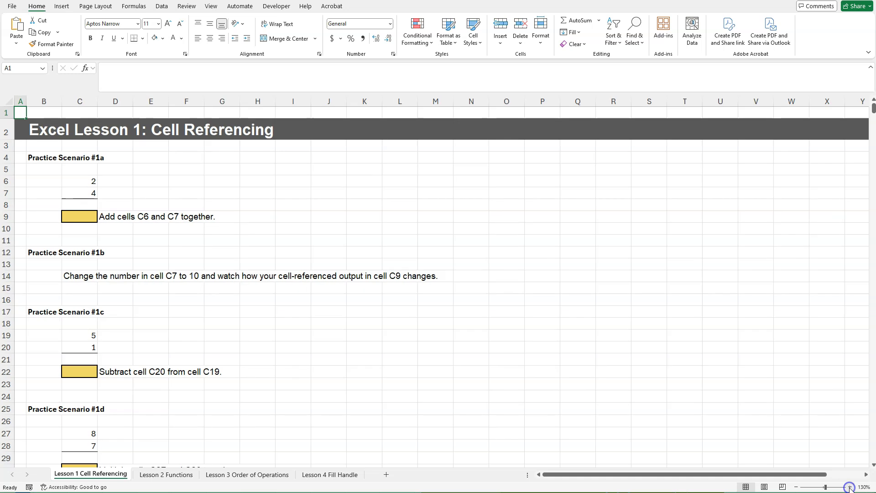
{"action": "left_click", "coordinate": [850, 488]}
{"action": "left_click", "coordinate": [851, 487]}
{"action": "left_click", "coordinate": [850, 487]}
{"action": "left_click", "coordinate": [850, 487]}
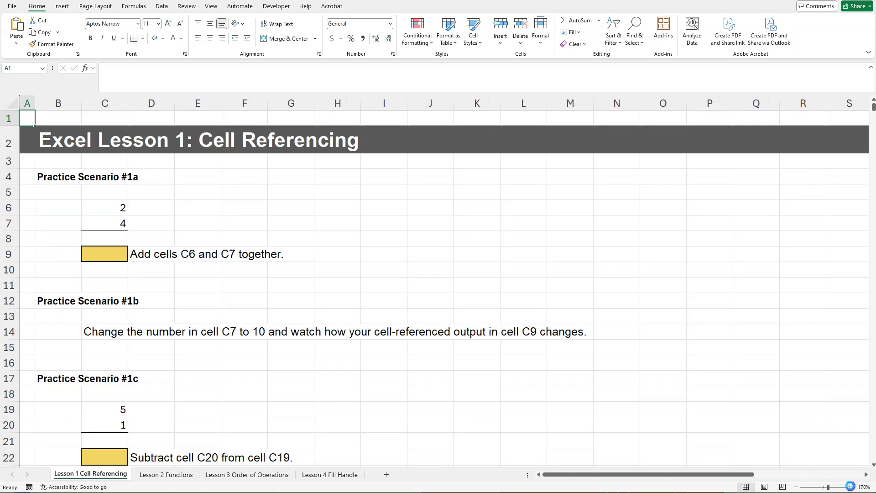
{"action": "left_click", "coordinate": [850, 488]}
{"action": "left_click", "coordinate": [632, 353]}
{"action": "left_click", "coordinate": [103, 247]}
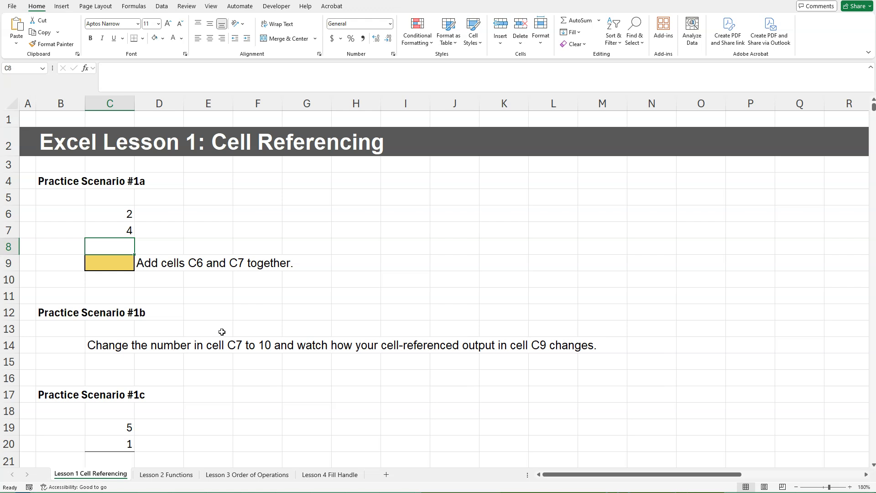
Step: Check the instruction in D9 and the values 2 in C6 and 4 in C7
{"action": "left_click", "coordinate": [176, 266]}
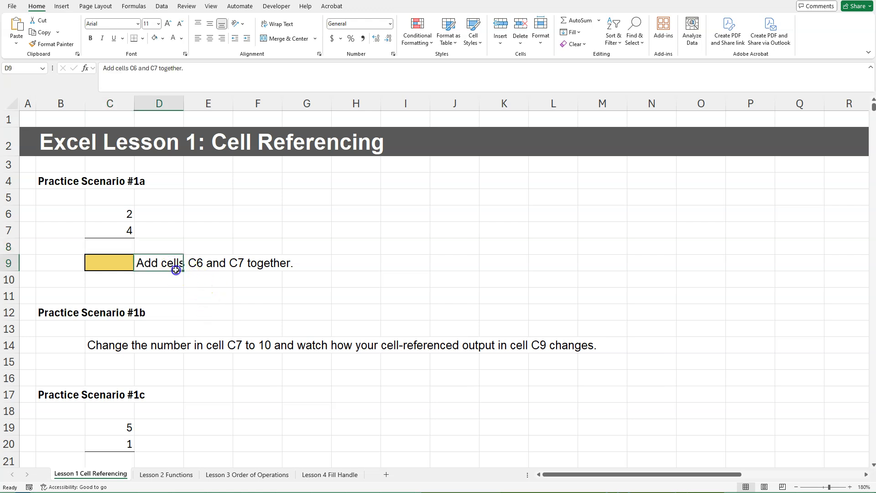
{"action": "left_click", "coordinate": [116, 214]}
{"action": "left_click", "coordinate": [116, 230]}
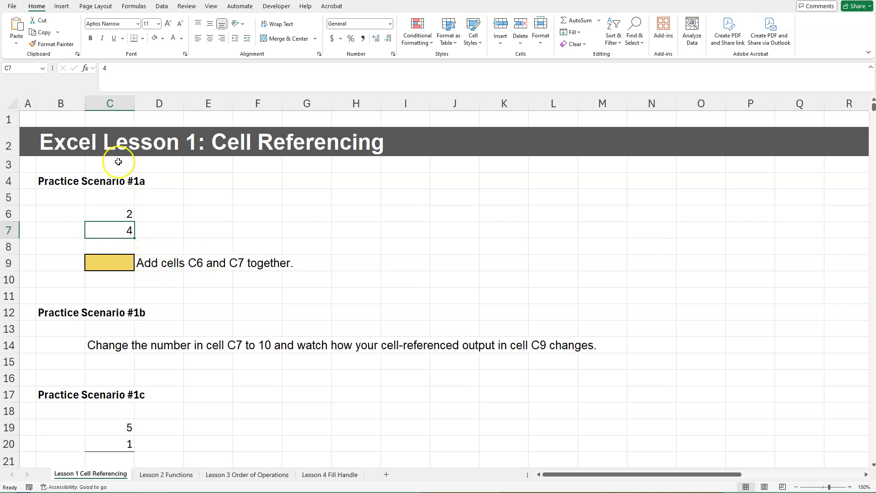
{"action": "left_click", "coordinate": [123, 215]}
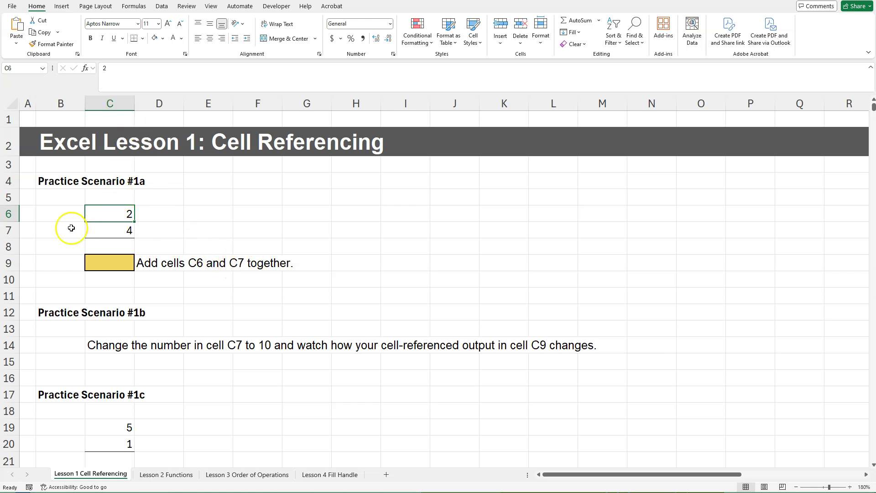
{"action": "left_click", "coordinate": [102, 229]}
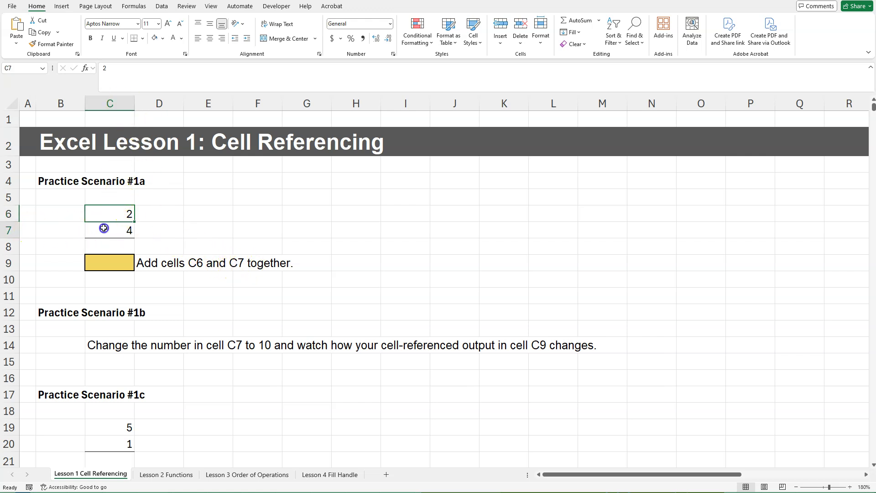
Step: Begin the formula =C6+C7 in yellow cell C9 by picking the referenced cells
{"action": "left_click", "coordinate": [122, 263]}
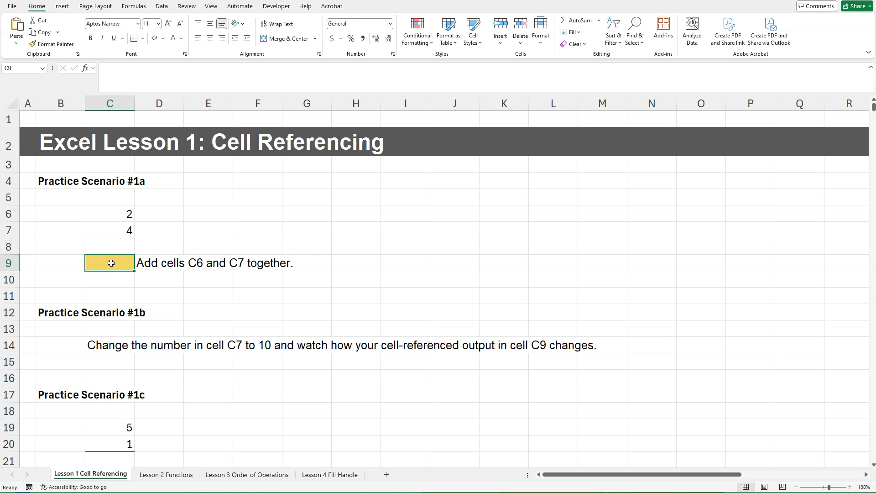
{"action": "type", "text": "="}
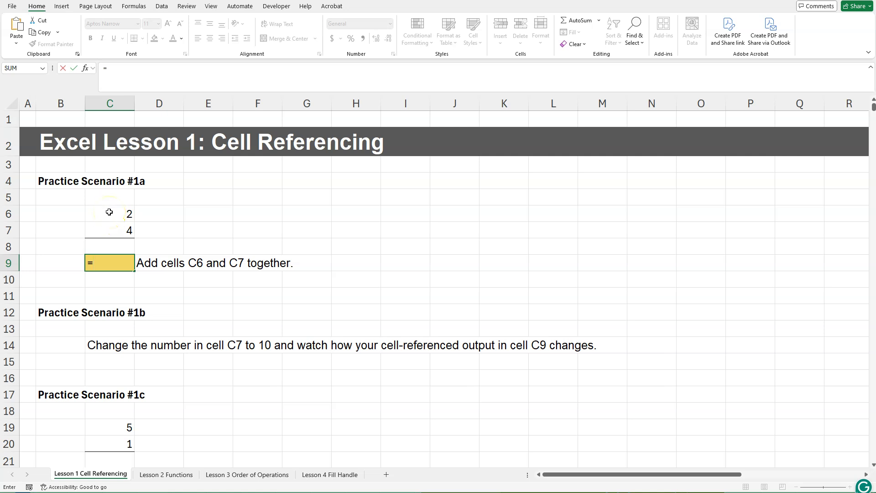
{"action": "left_click", "coordinate": [109, 212]}
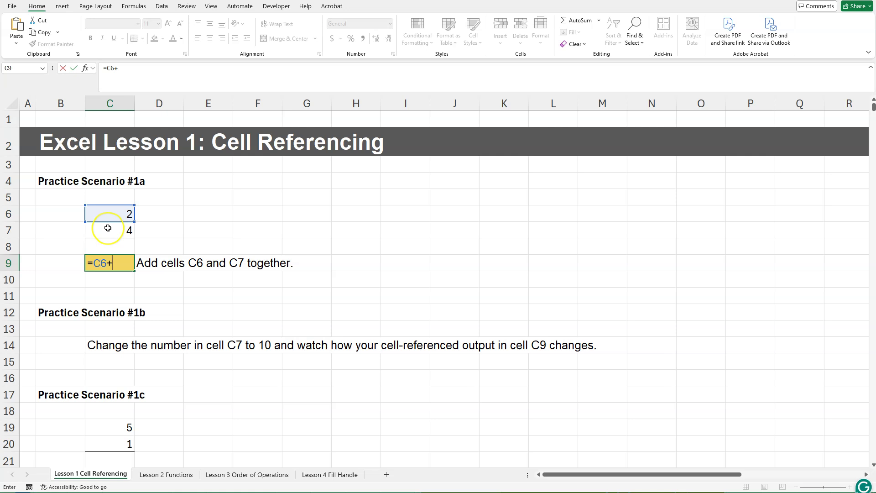
{"action": "left_click", "coordinate": [107, 228]}
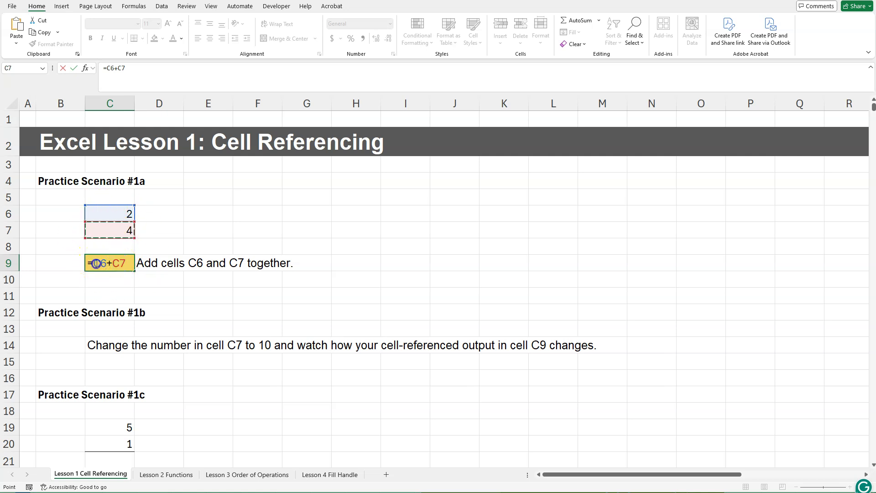
Step: Convert C9's references to their values with F9, committing the hard-coded =2+4
{"action": "double_click", "coordinate": [104, 264]}
{"action": "key", "text": "F9"}
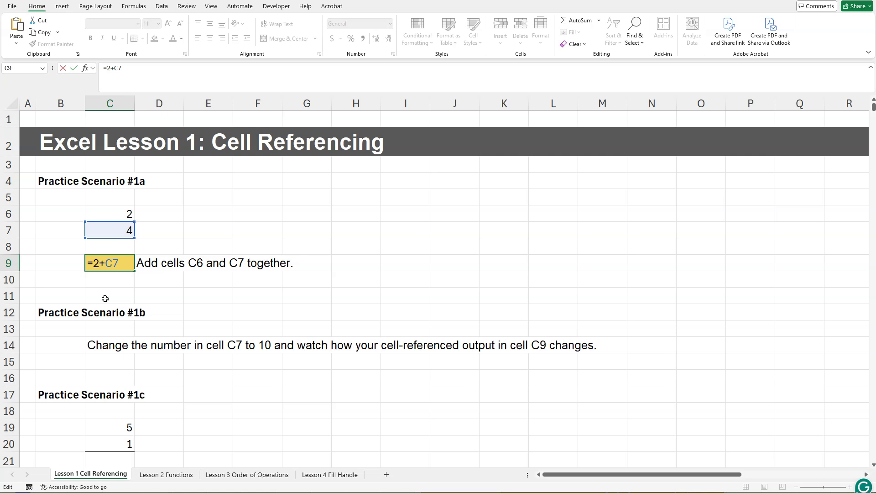
{"action": "left_click", "coordinate": [109, 265]}
{"action": "key", "text": "F9"}
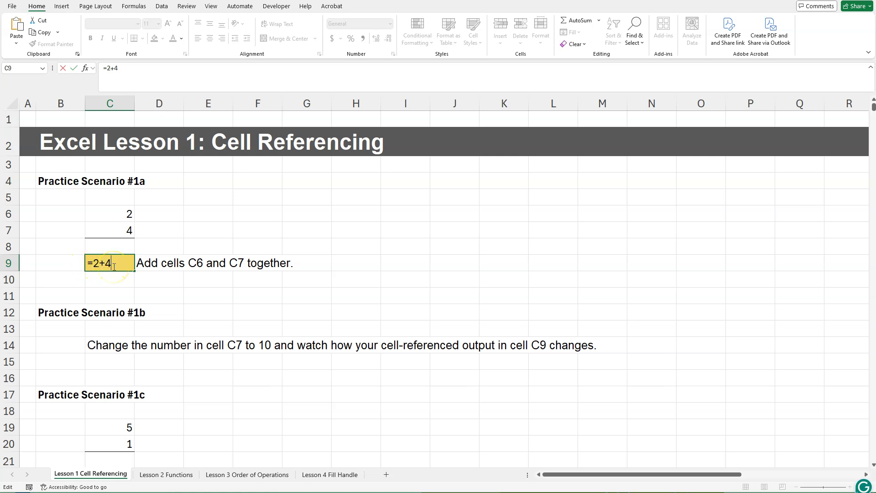
{"action": "key", "text": "Return"}
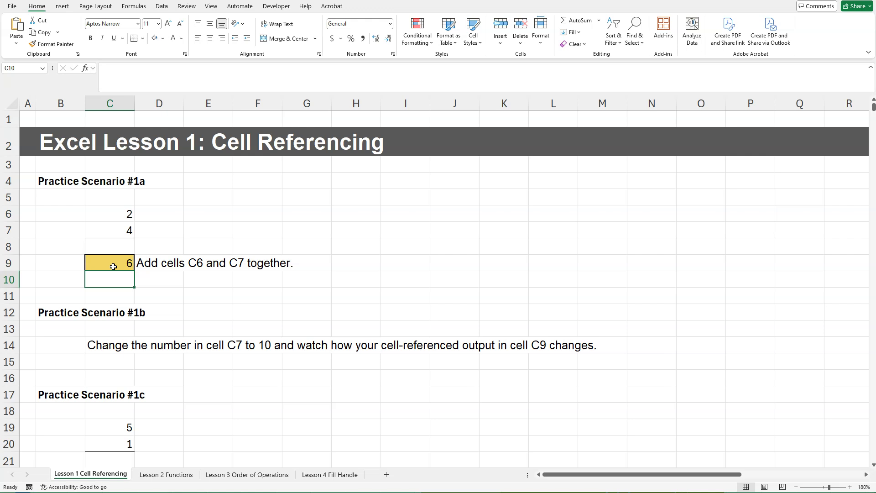
Step: Re-enter C9 as the cell-referenced formula =C6+C7, showing 6
{"action": "left_click", "coordinate": [112, 266]}
{"action": "double_click", "coordinate": [122, 263]}
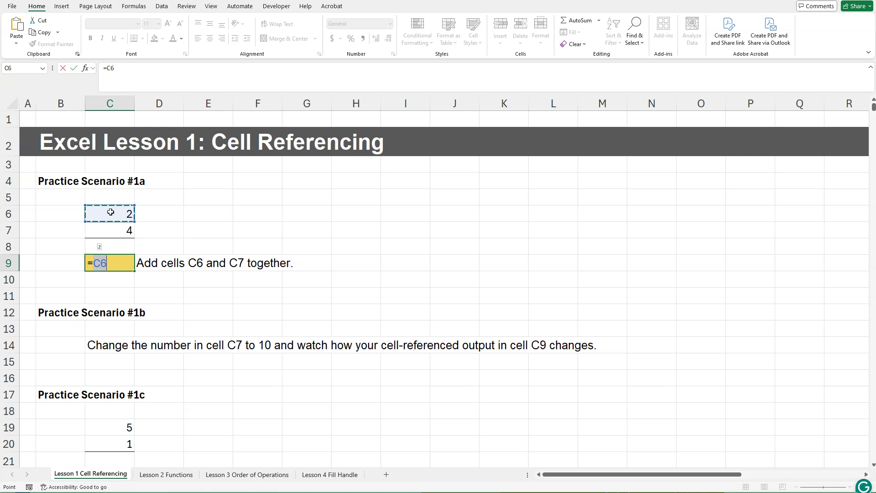
{"action": "type", "text": "+"}
{"action": "left_click", "coordinate": [94, 227]}
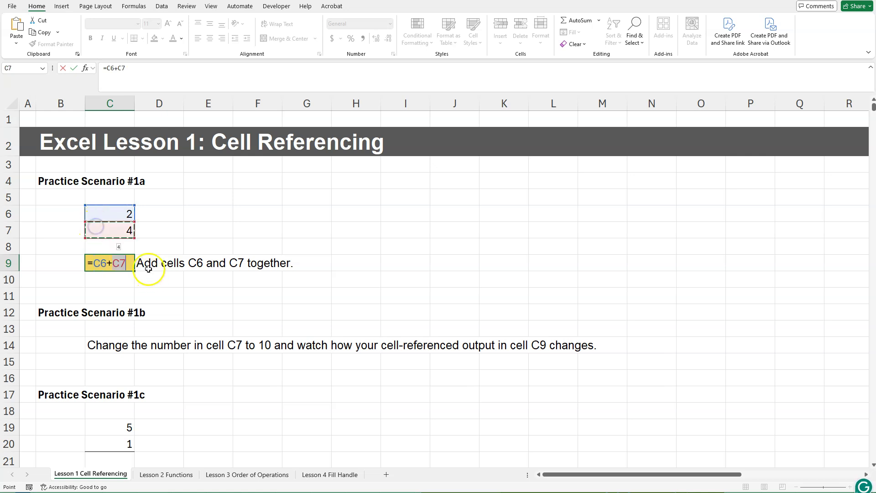
{"action": "left_click", "coordinate": [127, 267]}
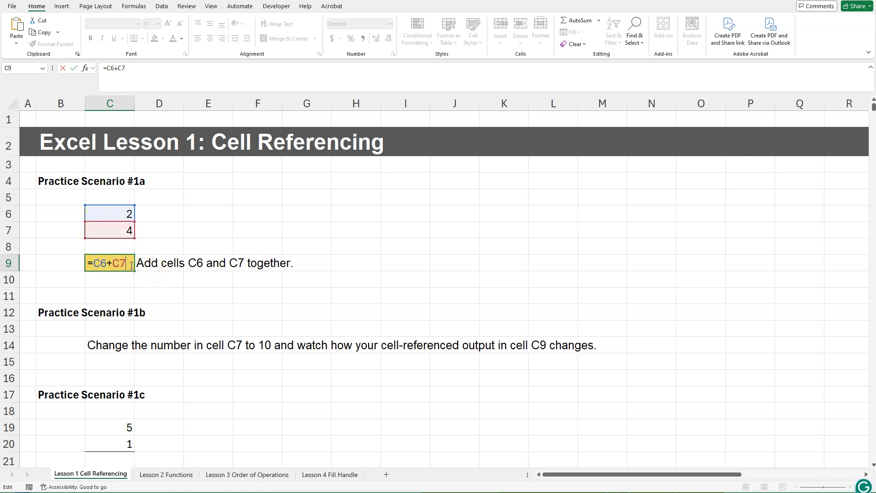
{"action": "key", "text": "Return"}
{"action": "left_click", "coordinate": [122, 263]}
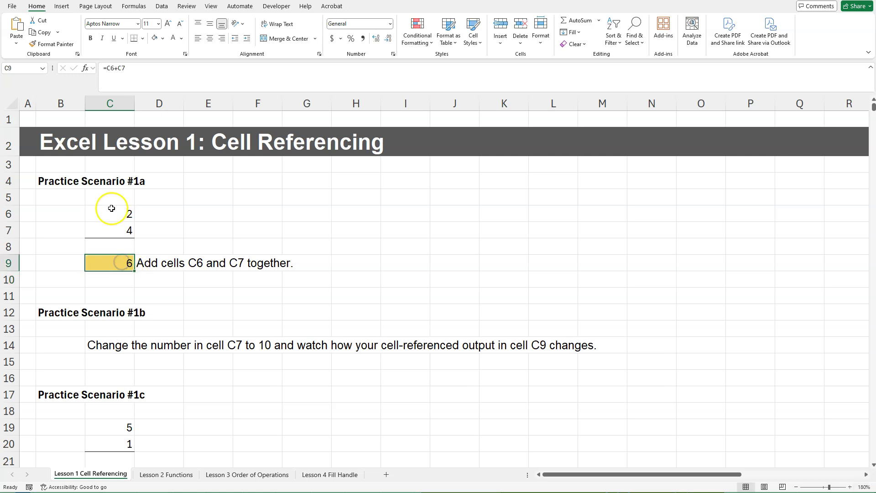
{"action": "double_click", "coordinate": [106, 263]}
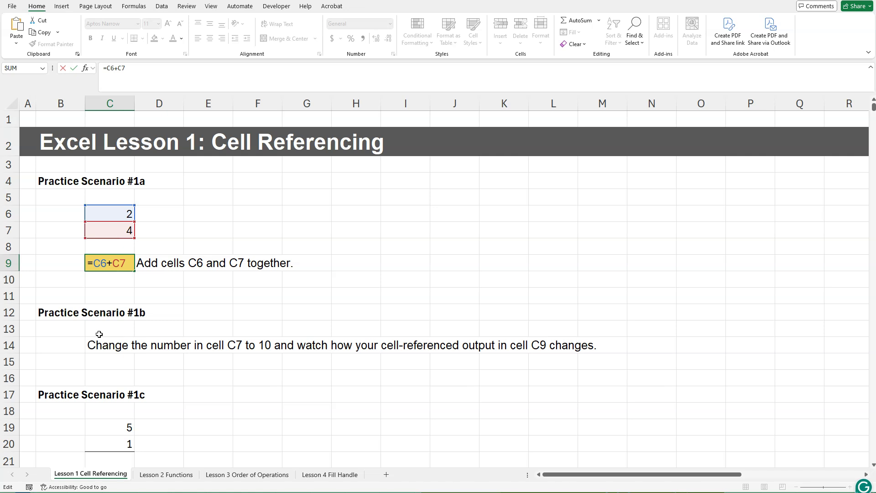
{"action": "key", "text": "Return"}
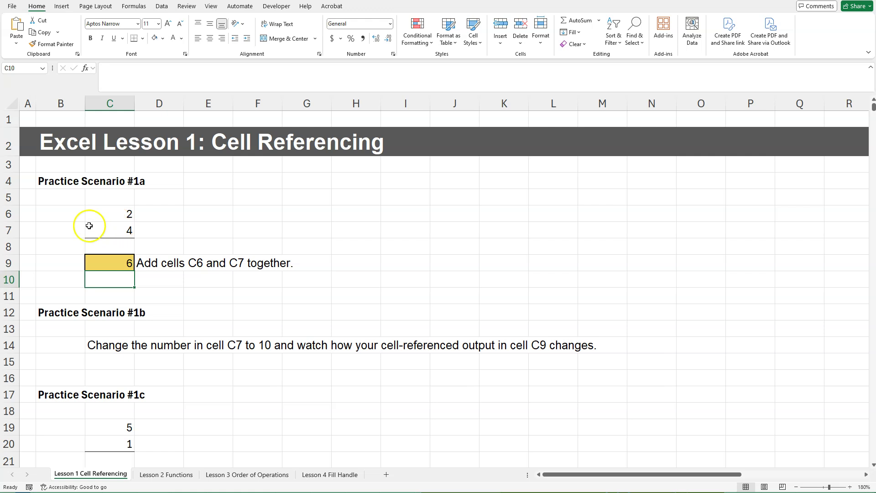
{"action": "left_click", "coordinate": [109, 229]}
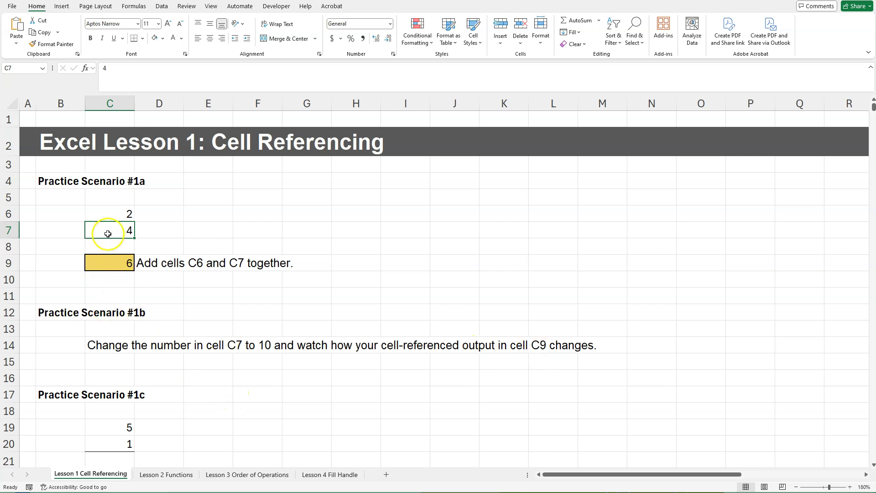
{"action": "left_click", "coordinate": [204, 231]}
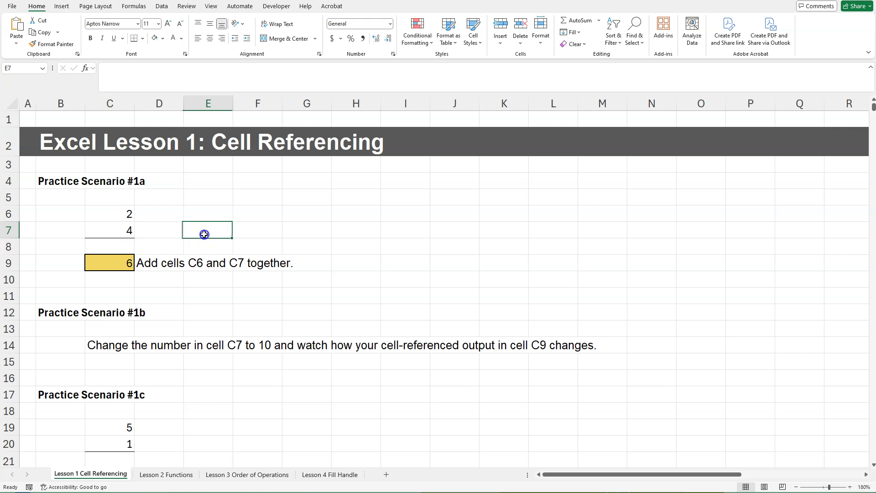
{"action": "left_click", "coordinate": [98, 229]}
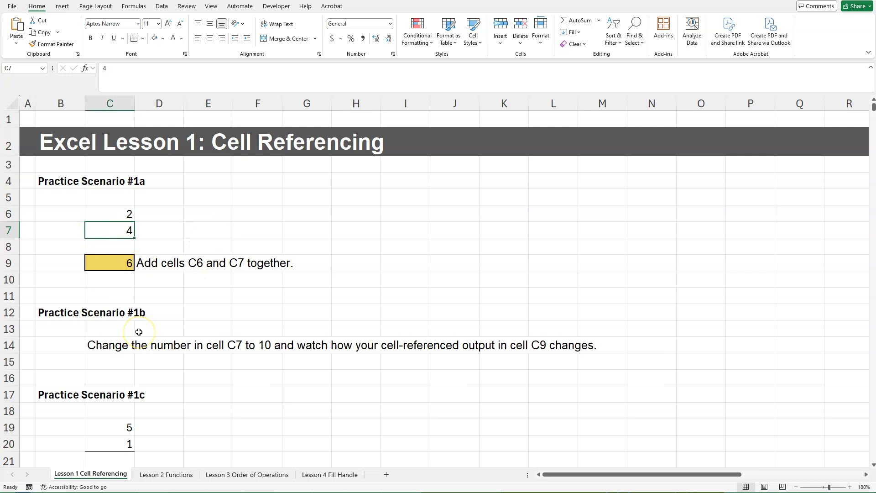
{"action": "type", "text": "10"}
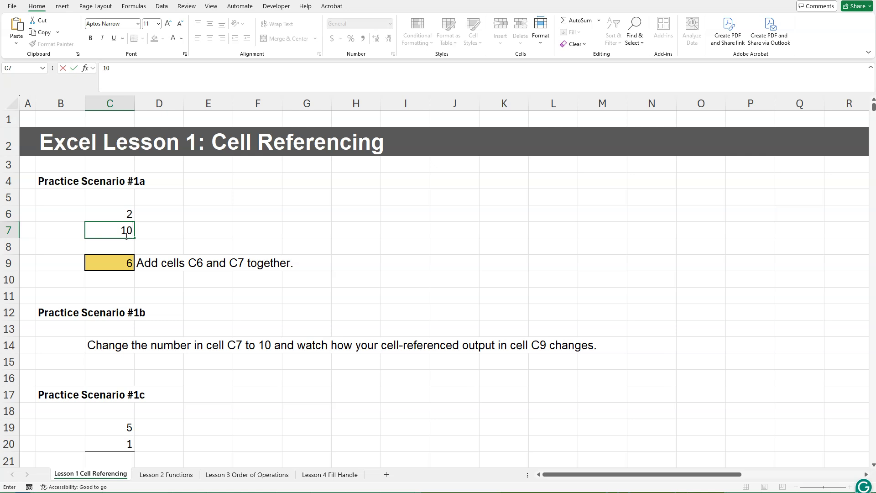
{"action": "key", "text": "Return"}
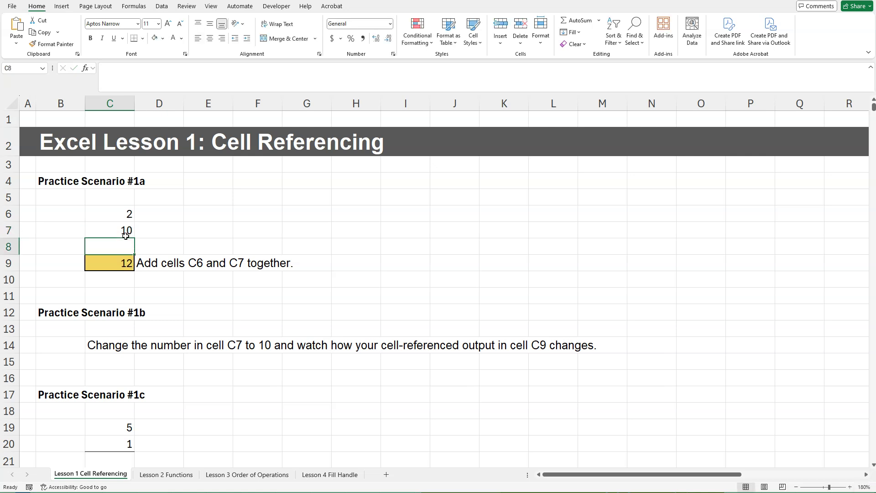
{"action": "left_click", "coordinate": [122, 263]}
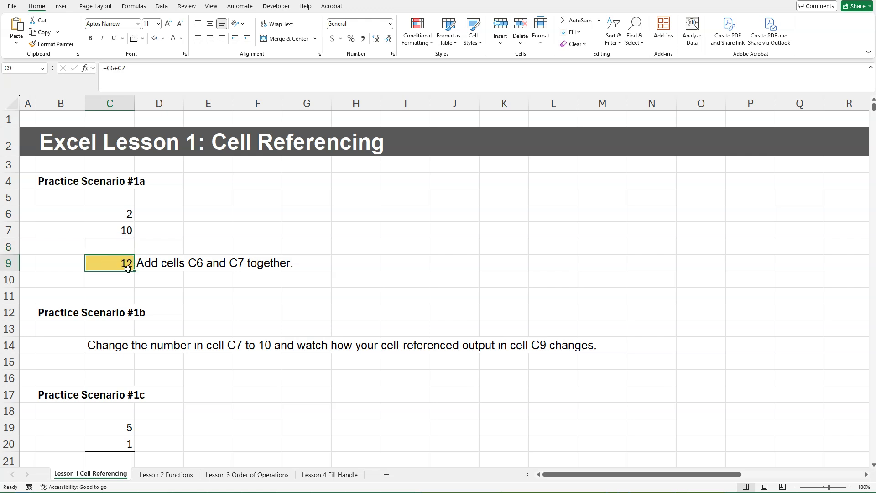
{"action": "left_click", "coordinate": [120, 230]}
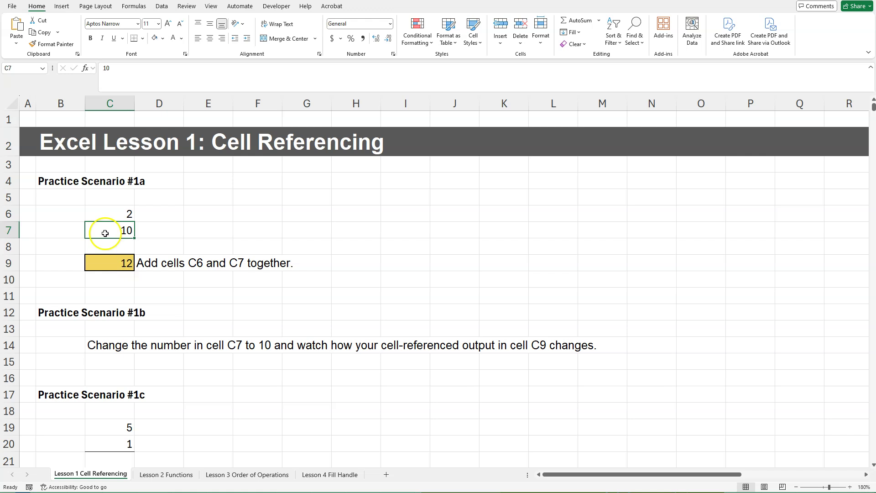
{"action": "left_click", "coordinate": [107, 214]}
{"action": "type", "text": "54863"}
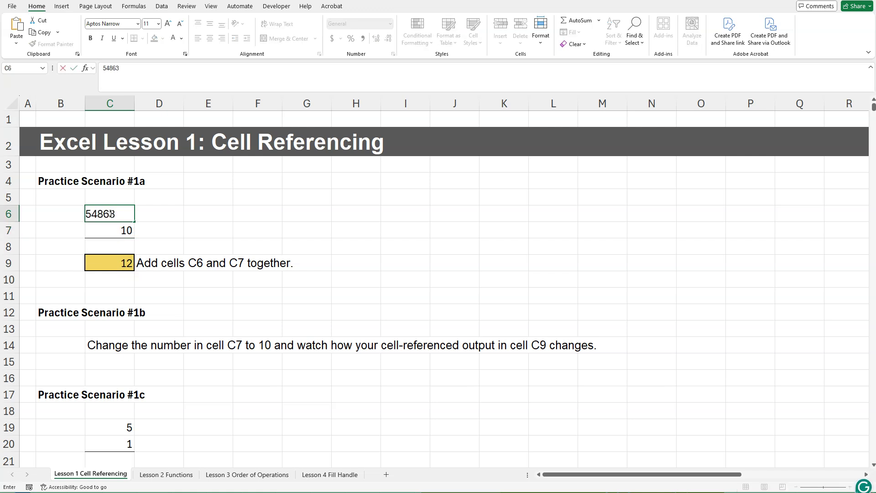
{"action": "key", "text": "Return"}
{"action": "type", "text": "54"}
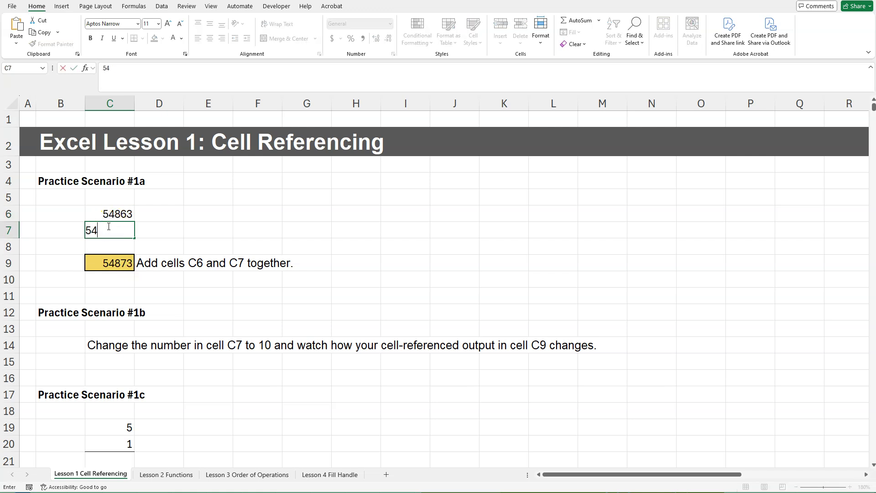
{"action": "key", "text": "Return"}
{"action": "left_click", "coordinate": [101, 239]}
{"action": "left_click", "coordinate": [109, 217]}
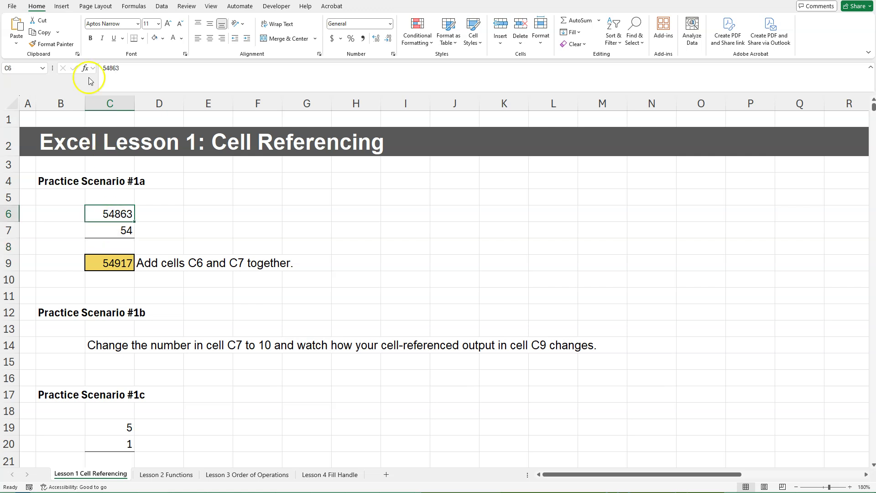
{"action": "key", "text": "ctrl+z"}
{"action": "key", "text": "ctrl+z"}
{"action": "key", "text": "ctrl+z"}
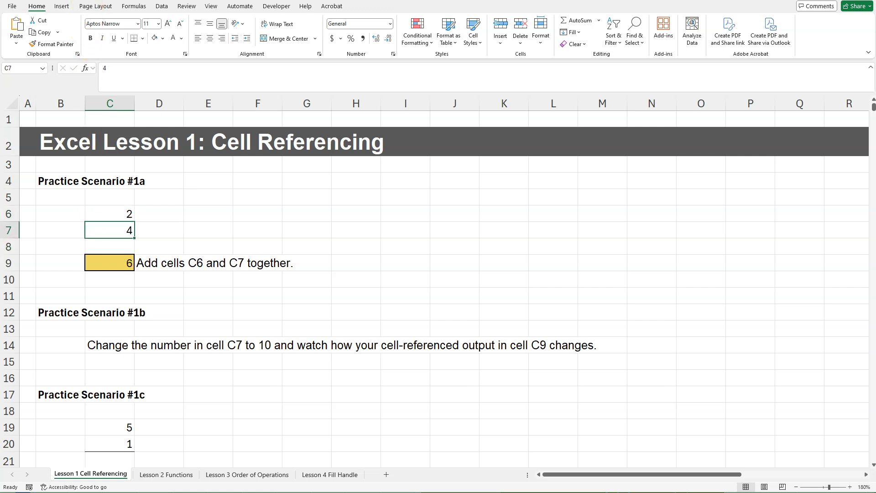
Step: Change C7 to 10 so the sum in C9 updates to 12
{"action": "left_click", "coordinate": [98, 243]}
{"action": "left_click", "coordinate": [170, 379]}
{"action": "scroll", "coordinate": [170, 379], "scroll_direction": "down", "scroll_amount": 1}
{"action": "left_click", "coordinate": [122, 182]}
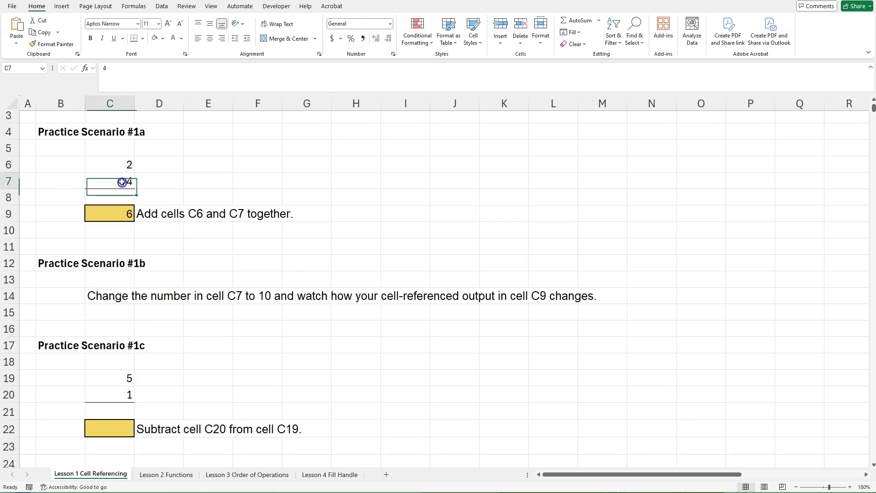
{"action": "type", "text": "10"}
{"action": "key", "text": "Return"}
Step: Scroll down to Practice Scenario #1c and select the yellow cell C22
{"action": "left_click", "coordinate": [306, 411]}
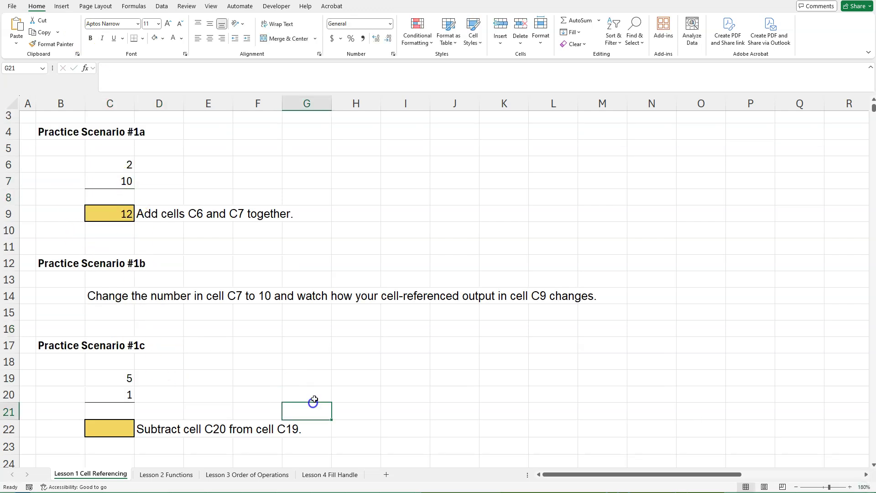
{"action": "scroll", "coordinate": [314, 399], "scroll_direction": "down", "scroll_amount": 3}
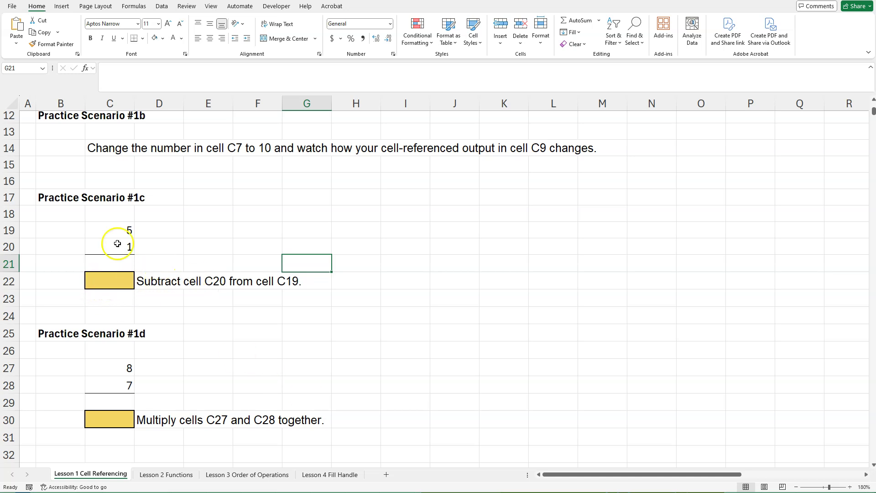
{"action": "left_click", "coordinate": [101, 245]}
{"action": "left_click", "coordinate": [99, 230]}
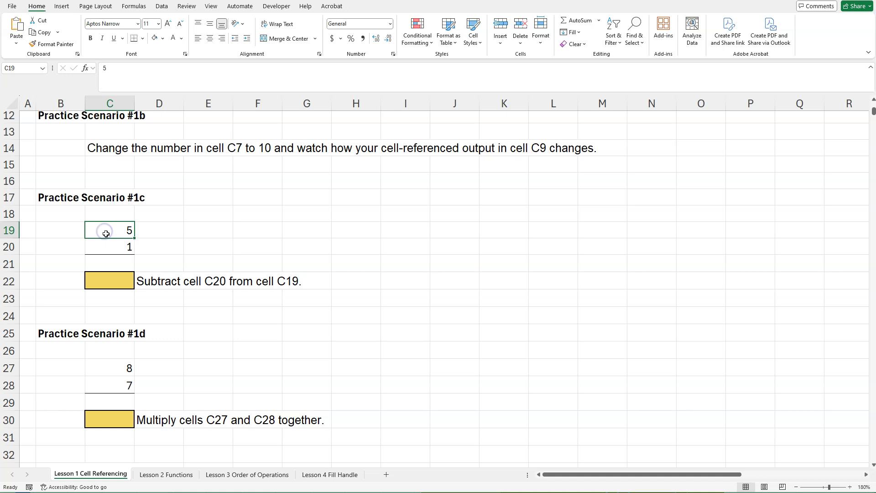
{"action": "left_click", "coordinate": [102, 282]}
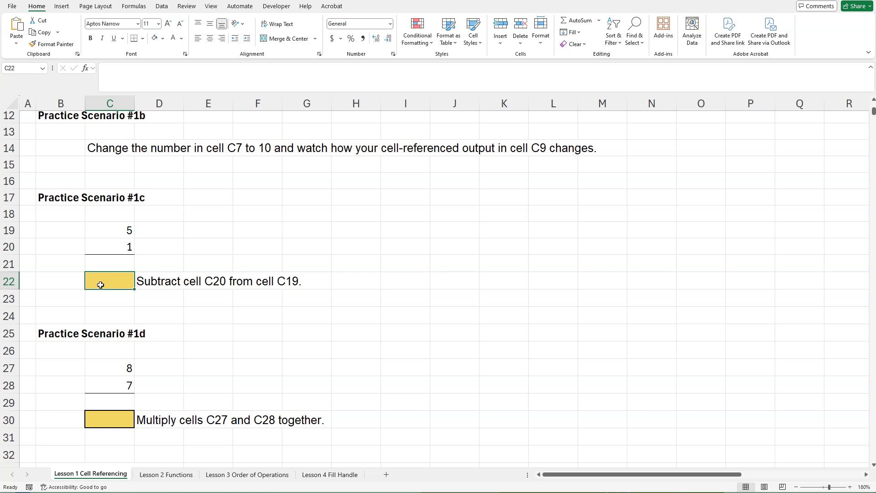
Step: Enter =C19-C20 in C22 so it returns 4
{"action": "type", "text": "="}
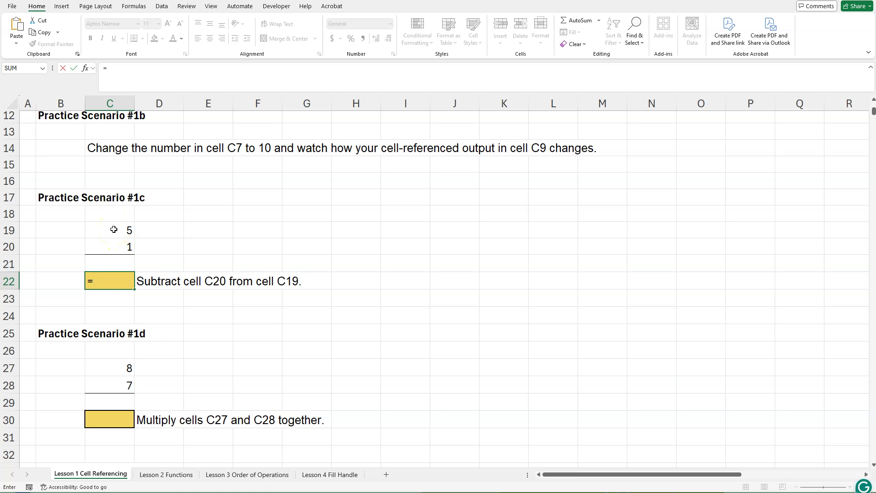
{"action": "left_click", "coordinate": [112, 227]}
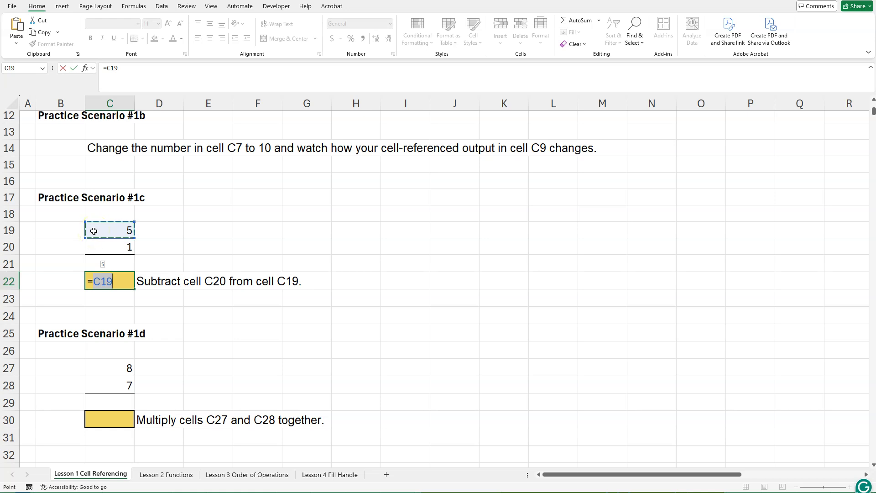
{"action": "type", "text": "-"}
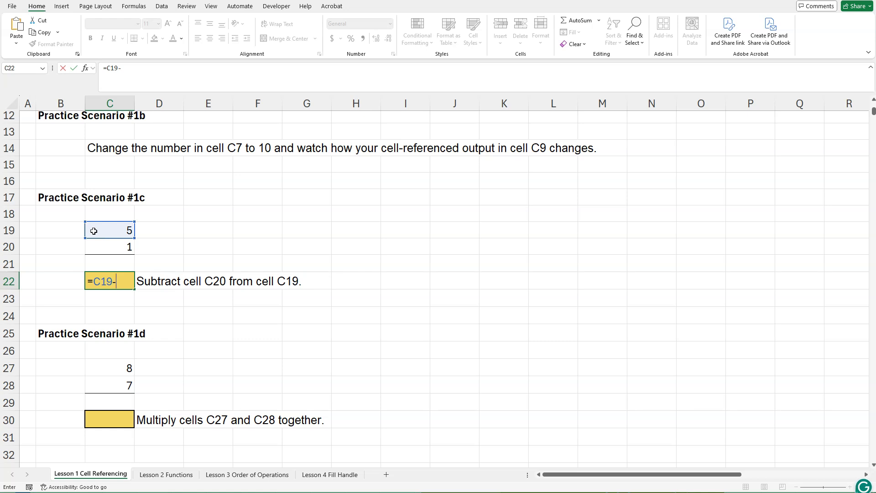
{"action": "left_click", "coordinate": [116, 245]}
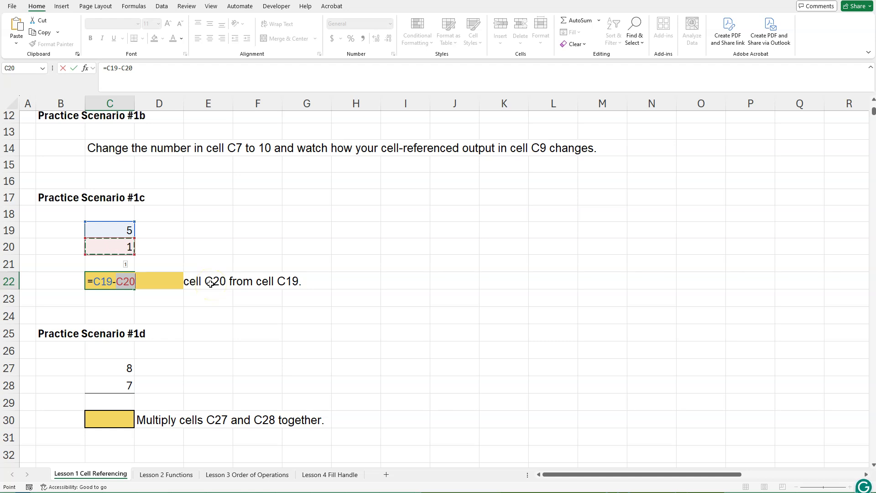
{"action": "key", "text": "Return"}
Step: Test C22 by entering 64986 in C20, then undo to restore 1
{"action": "left_click", "coordinate": [202, 300]}
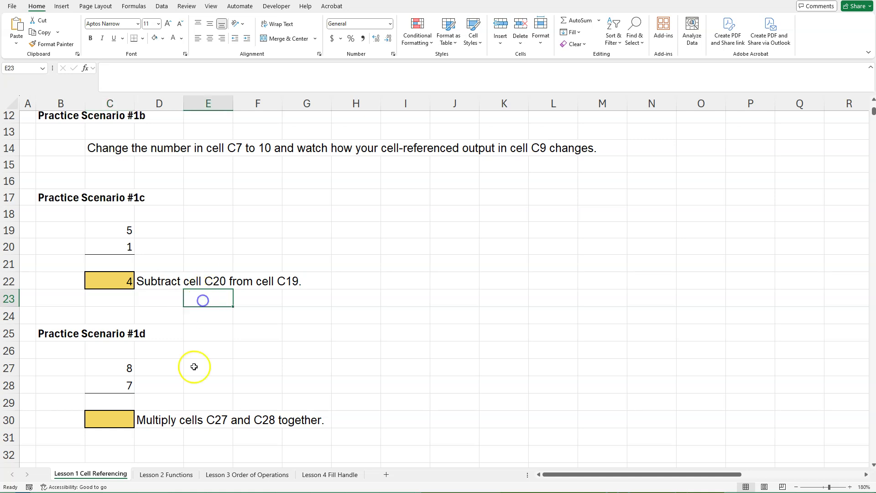
{"action": "left_click", "coordinate": [106, 249]}
{"action": "type", "text": "64986"}
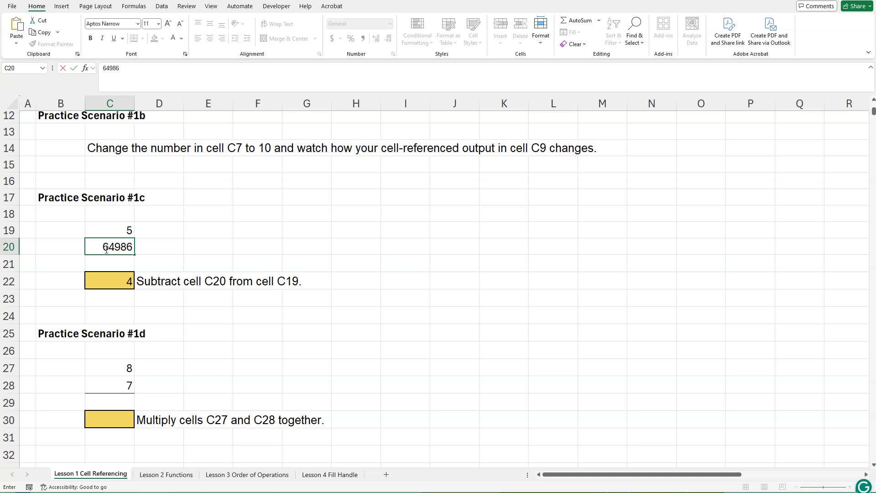
{"action": "key", "text": "Return"}
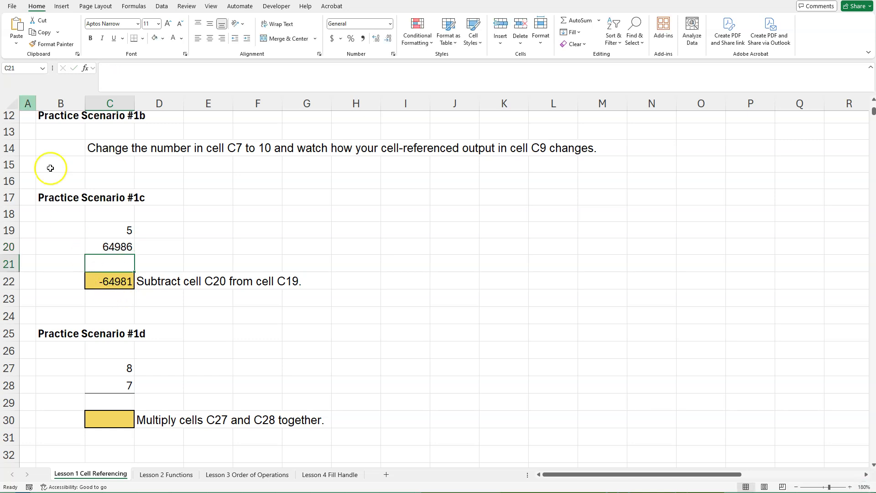
{"action": "key", "text": "ctrl+z"}
{"action": "left_click", "coordinate": [177, 326]}
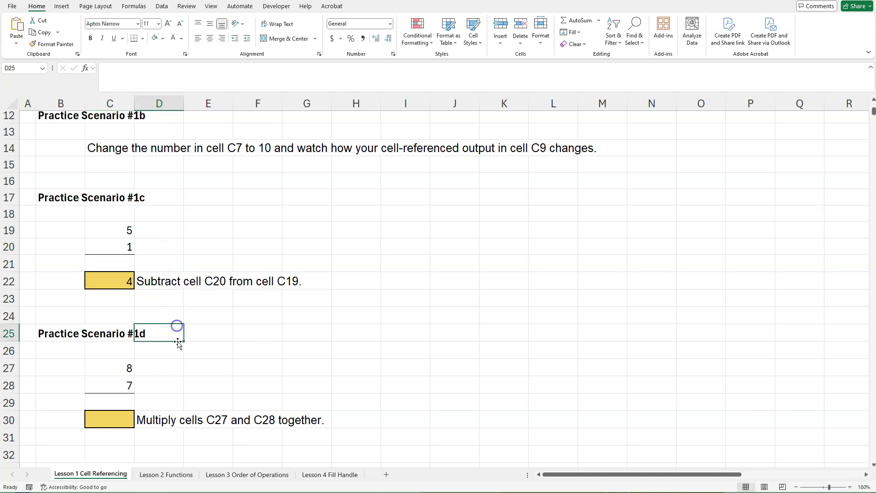
Step: Enter the formula =C27*C28 in yellow cell C30, giving 56
{"action": "scroll", "coordinate": [196, 363], "scroll_direction": "down", "scroll_amount": 2}
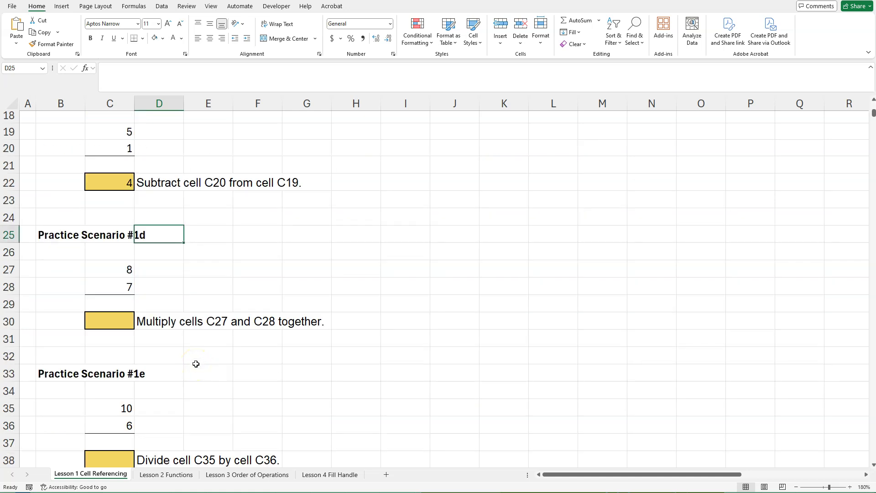
{"action": "scroll", "coordinate": [174, 236], "scroll_direction": "down", "scroll_amount": 1}
{"action": "left_click", "coordinate": [130, 271]}
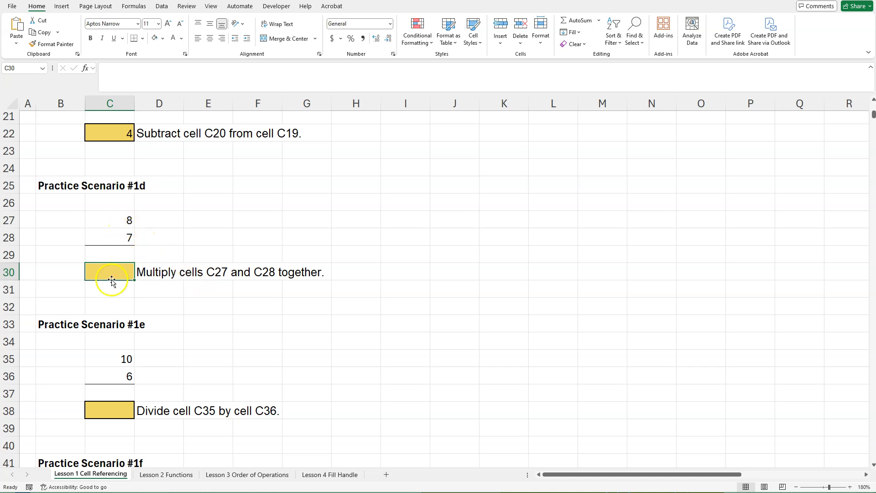
{"action": "type", "text": "="}
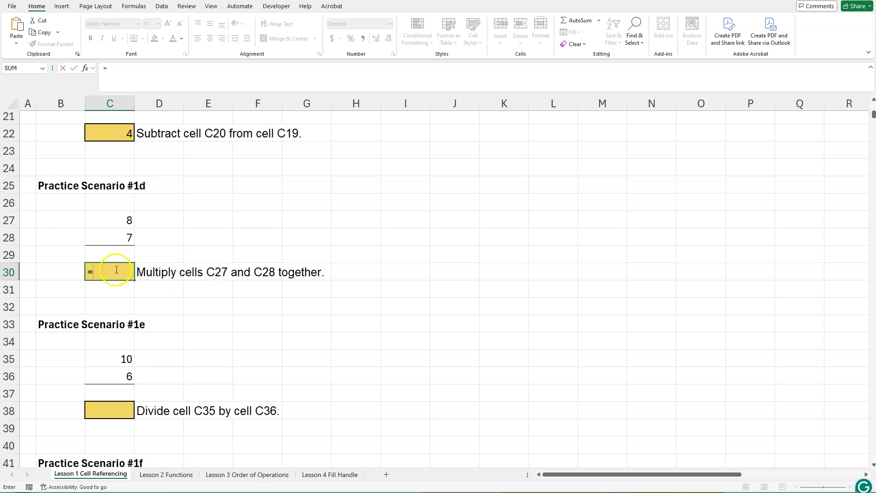
{"action": "left_click", "coordinate": [109, 218]}
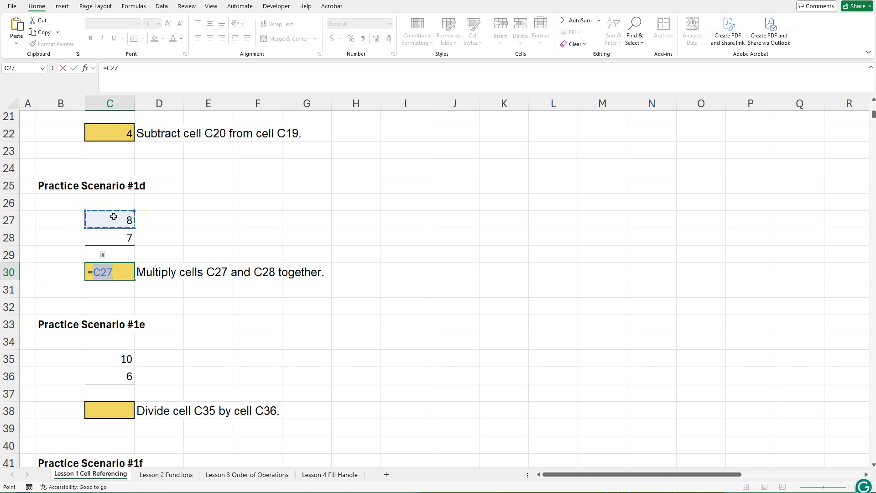
{"action": "type", "text": "*"}
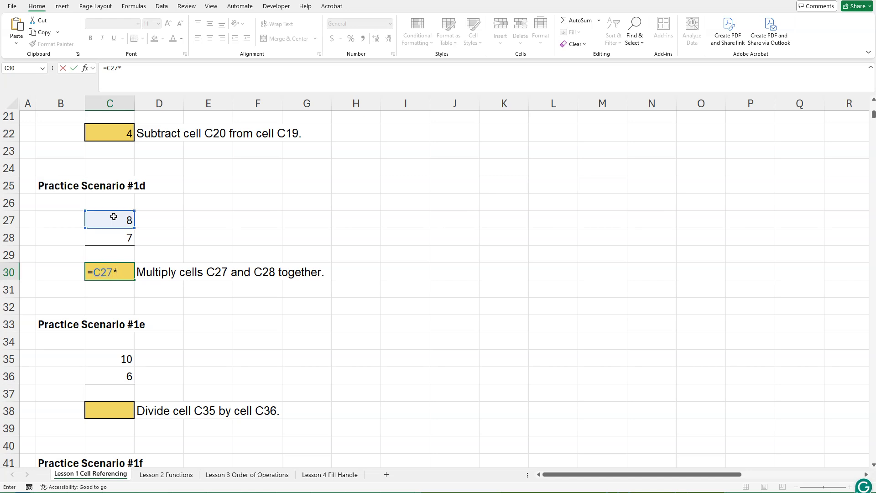
{"action": "left_click", "coordinate": [111, 273]}
{"action": "key", "text": "BackSpace"}
{"action": "type", "text": "x"}
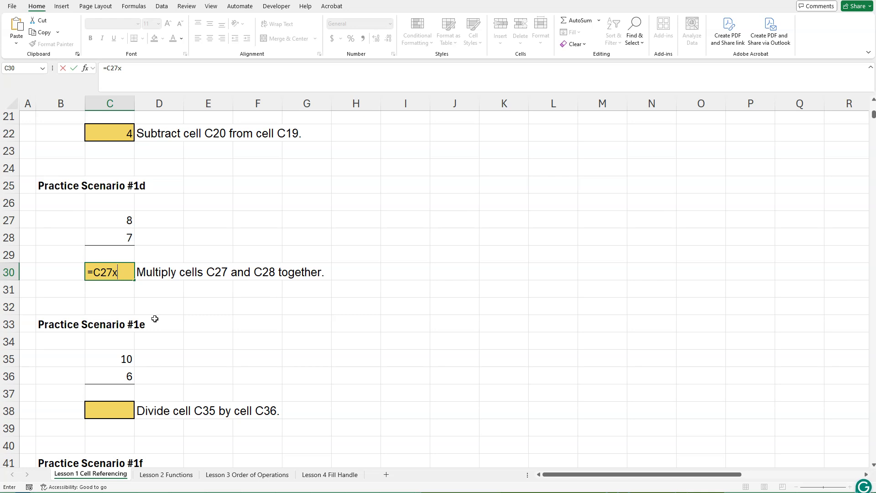
{"action": "key", "text": "BackSpace"}
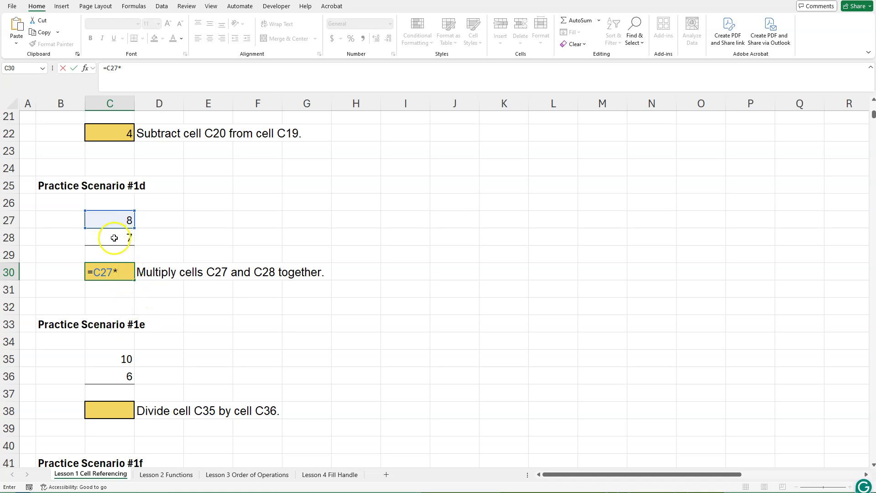
{"action": "left_click", "coordinate": [116, 238]}
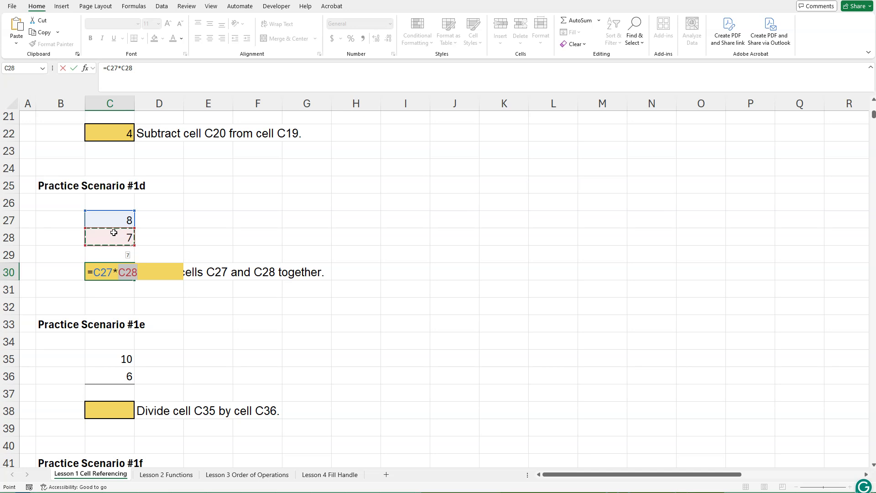
{"action": "key", "text": "Return"}
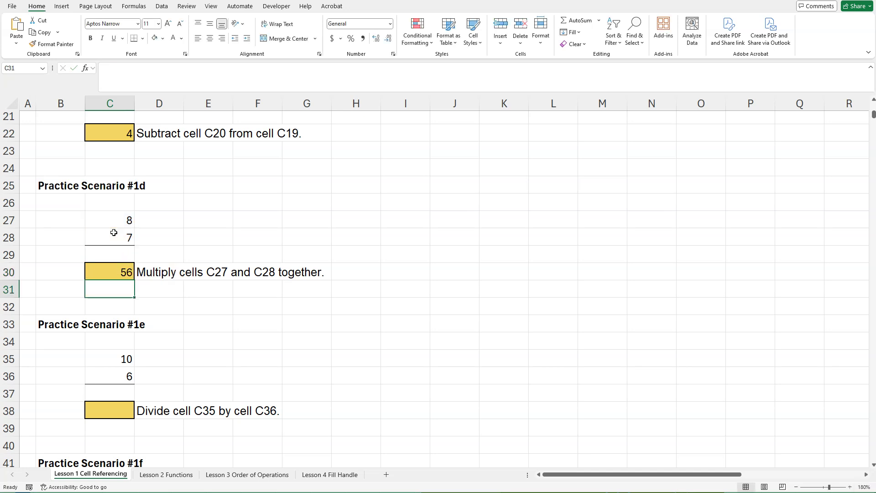
Step: Test C30 with 3548 in C27 and 7.25 in C28, then undo back to 8 and 7
{"action": "left_click", "coordinate": [96, 220]}
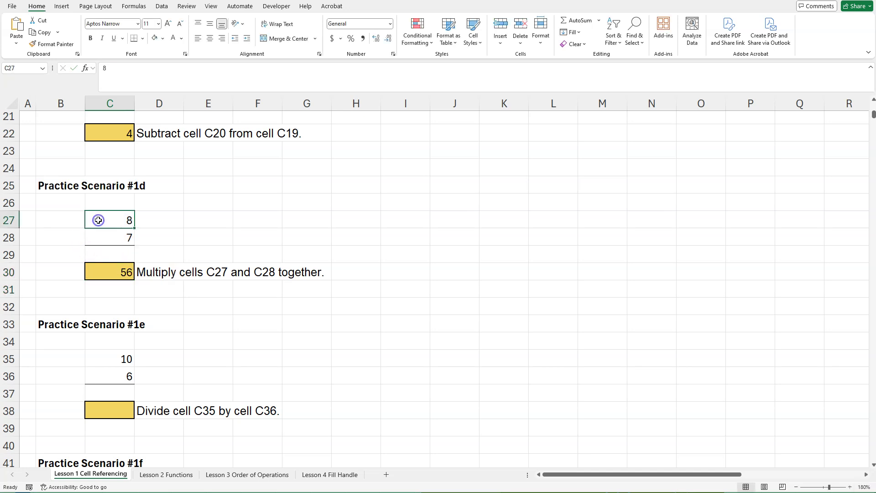
{"action": "type", "text": "3548"}
{"action": "key", "text": "Return"}
{"action": "type", "text": "7.25"}
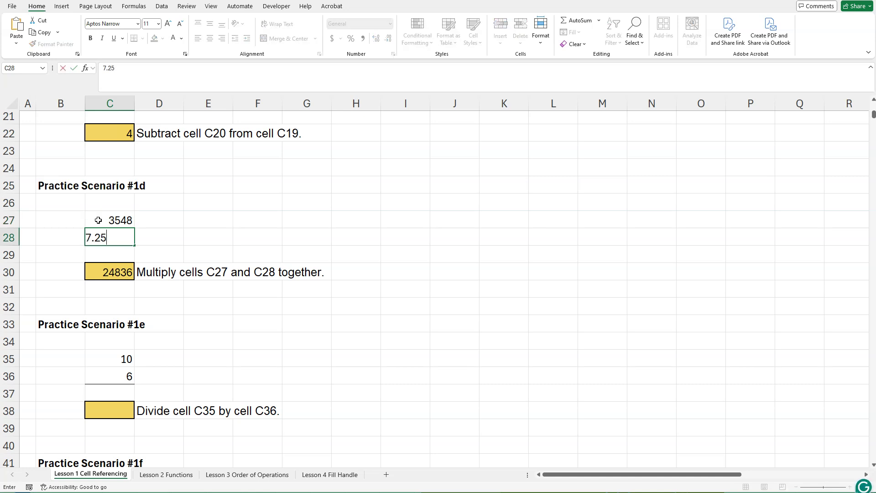
{"action": "key", "text": "Return"}
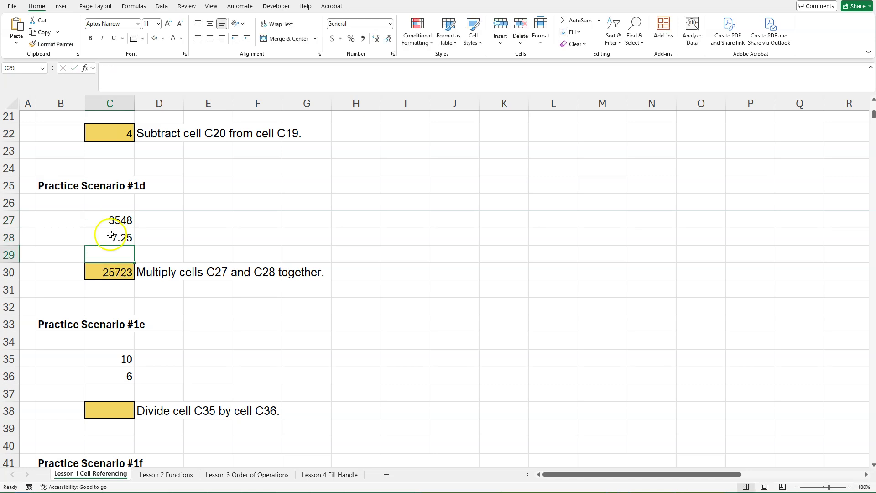
{"action": "left_click", "coordinate": [121, 221]}
{"action": "left_click", "coordinate": [119, 236]}
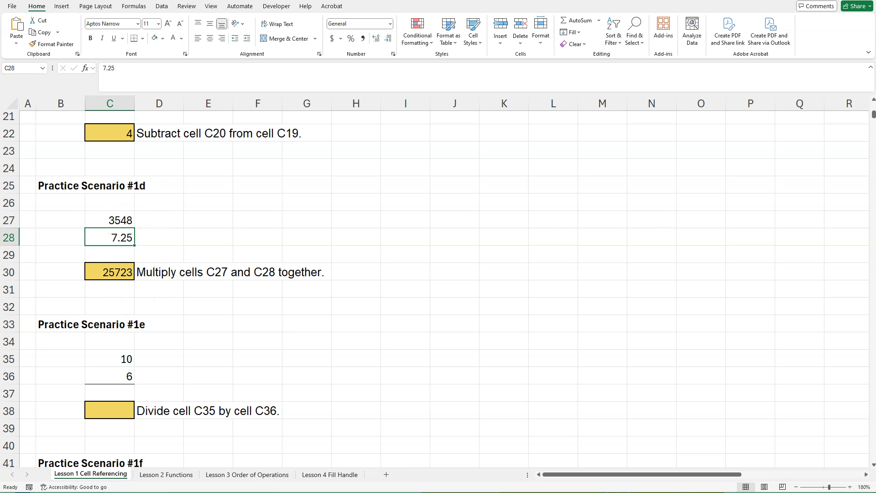
{"action": "key", "text": "ctrl+z"}
{"action": "key", "text": "ctrl+z"}
{"action": "left_click", "coordinate": [158, 305]}
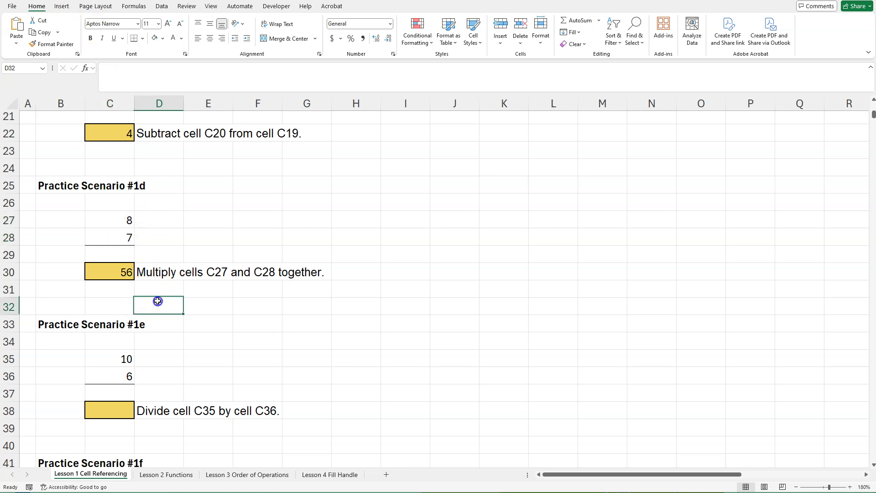
{"action": "scroll", "coordinate": [264, 367], "scroll_direction": "down", "scroll_amount": 2}
{"action": "scroll", "coordinate": [264, 368], "scroll_direction": "down", "scroll_amount": 1}
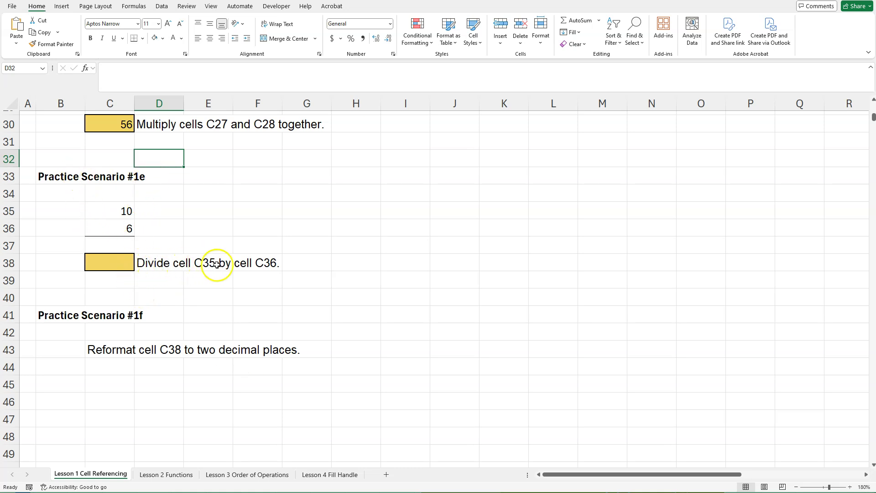
Step: Enter =C35/C36 in C38 after checking the dividend and divisor, giving 1.66667
{"action": "left_click", "coordinate": [120, 213]}
{"action": "left_click", "coordinate": [118, 225]}
{"action": "left_click", "coordinate": [111, 264]}
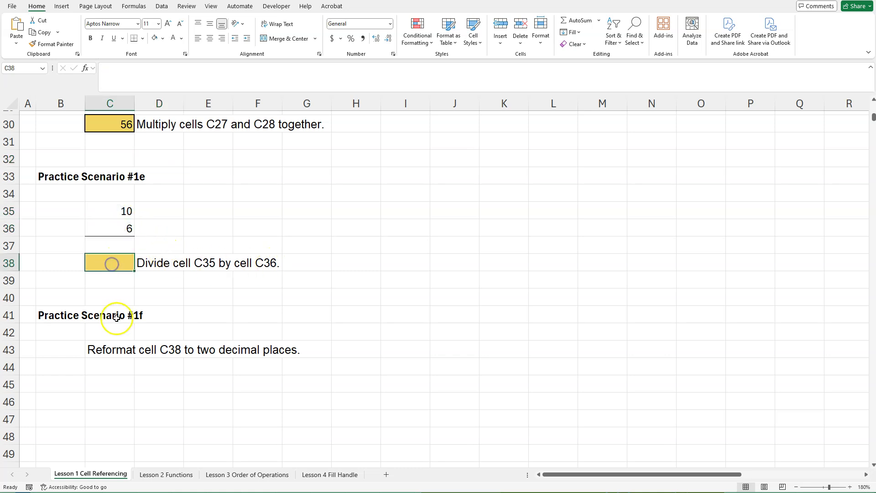
{"action": "type", "text": "="}
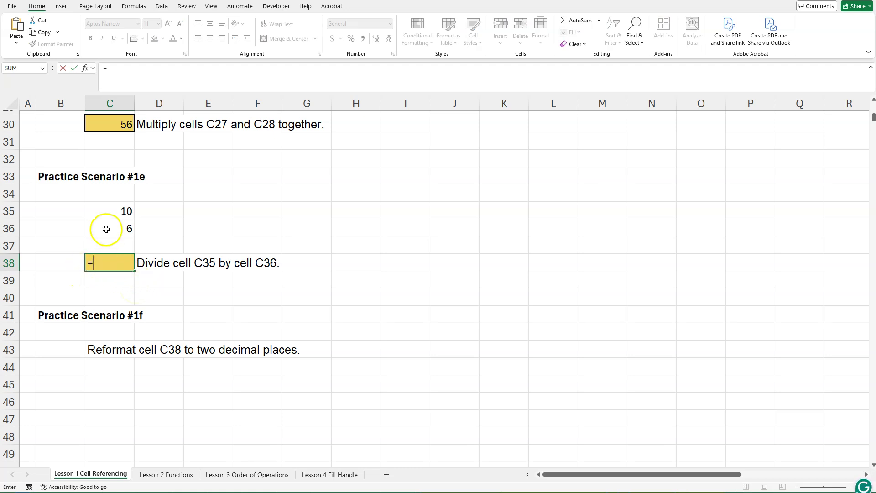
{"action": "left_click", "coordinate": [108, 212]}
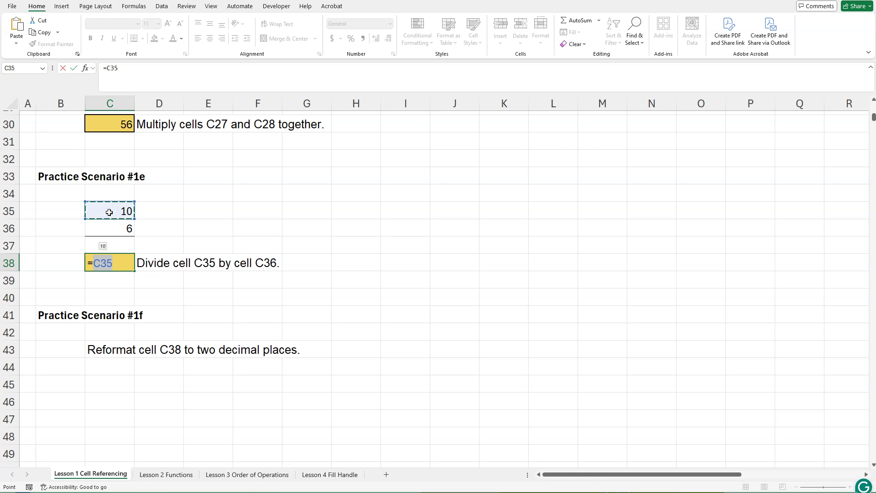
{"action": "left_click", "coordinate": [107, 259]}
{"action": "left_click", "coordinate": [110, 229]}
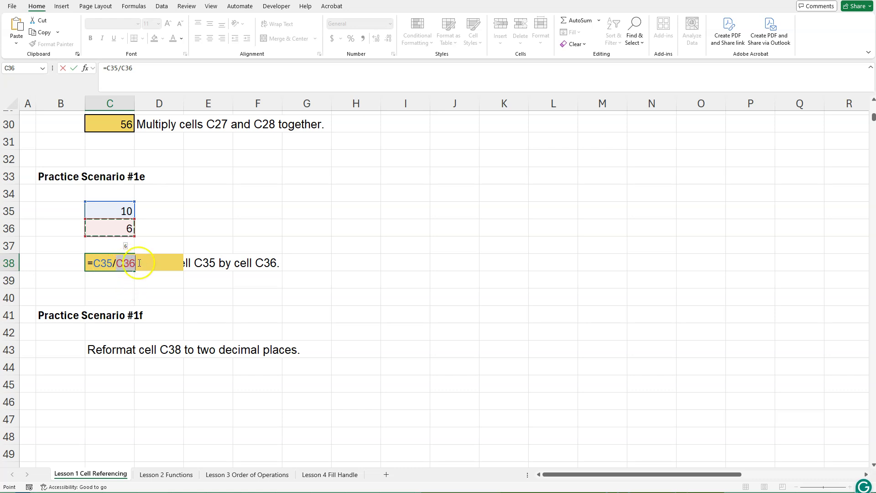
{"action": "scroll", "coordinate": [157, 209], "scroll_direction": "up", "scroll_amount": 3}
{"action": "scroll", "coordinate": [156, 209], "scroll_direction": "down", "scroll_amount": 3}
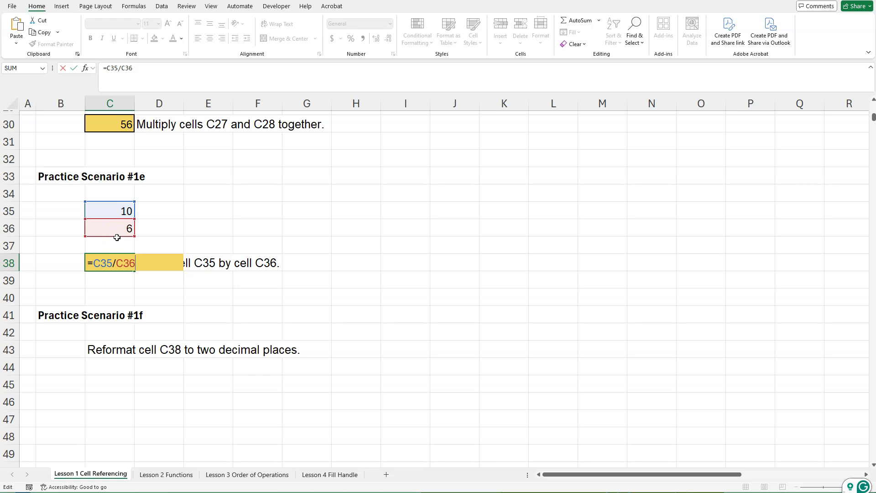
{"action": "key", "text": "Return"}
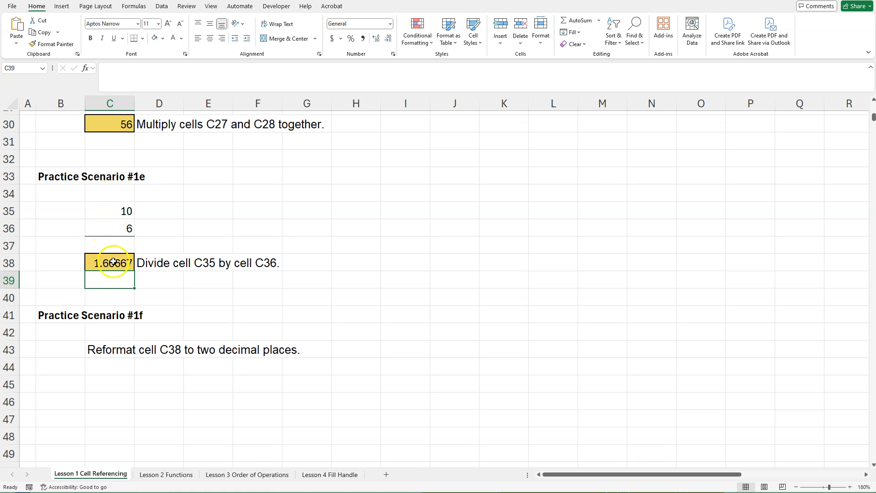
{"action": "left_click", "coordinate": [213, 276]}
{"action": "left_click", "coordinate": [110, 264]}
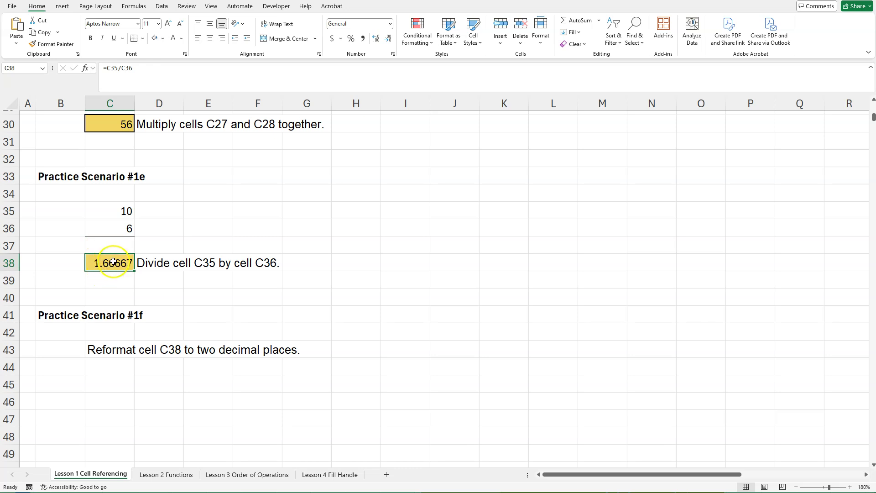
{"action": "double_click", "coordinate": [112, 263]}
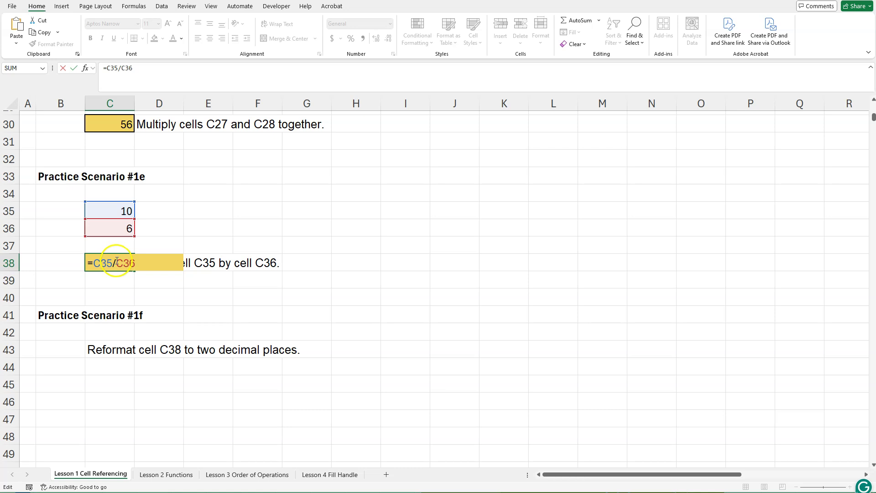
{"action": "key", "text": "Return"}
{"action": "left_click", "coordinate": [138, 344]}
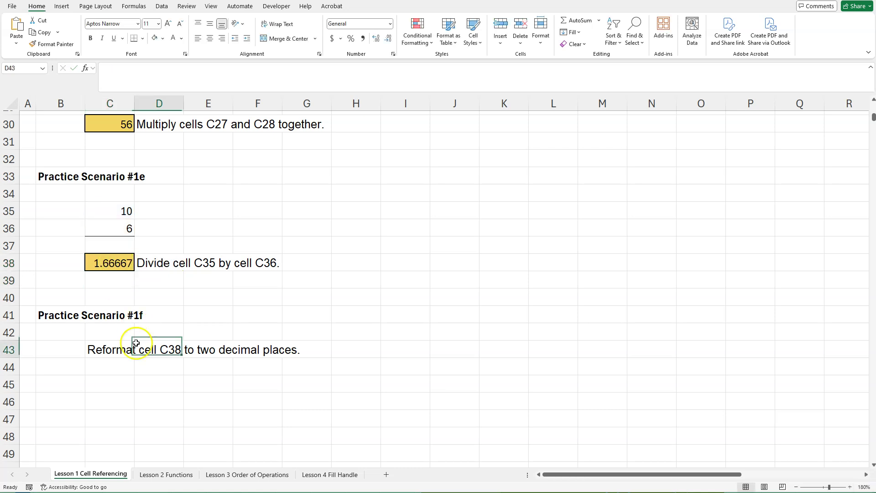
{"action": "left_click", "coordinate": [109, 351]}
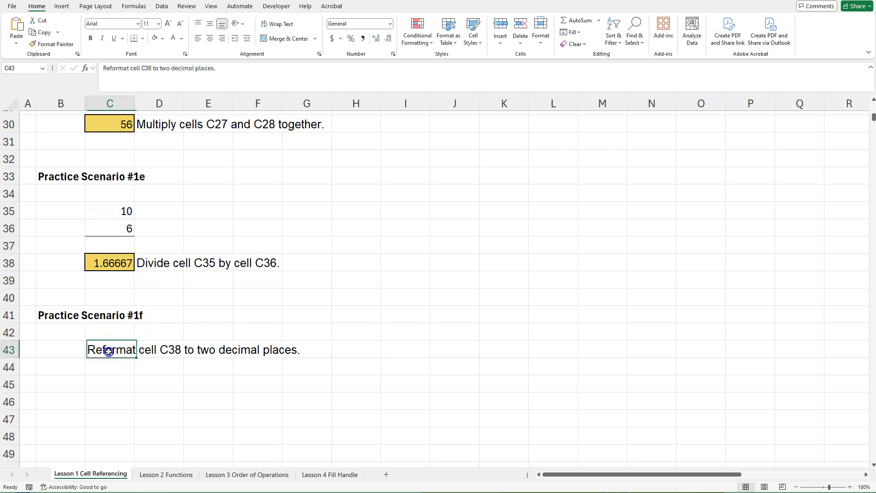
{"action": "left_click", "coordinate": [106, 264]}
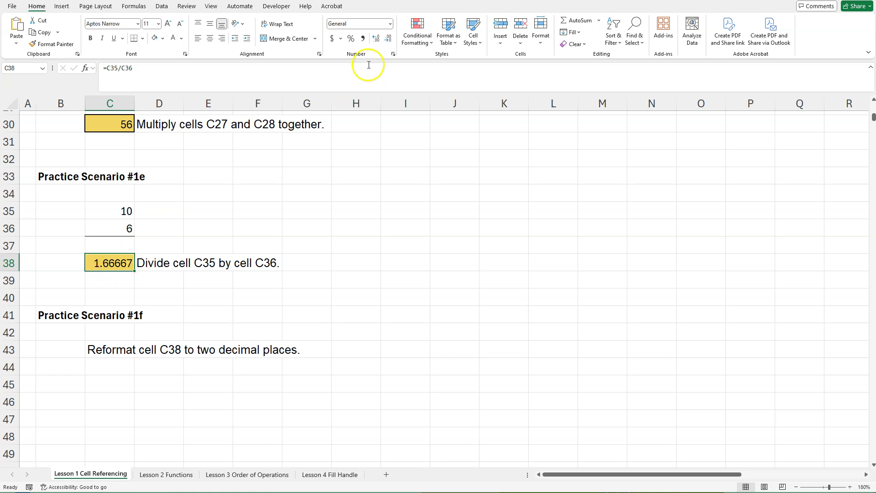
Step: Reduce C38 to two decimal places (1.67), then add decimal places back
{"action": "left_click", "coordinate": [388, 41]}
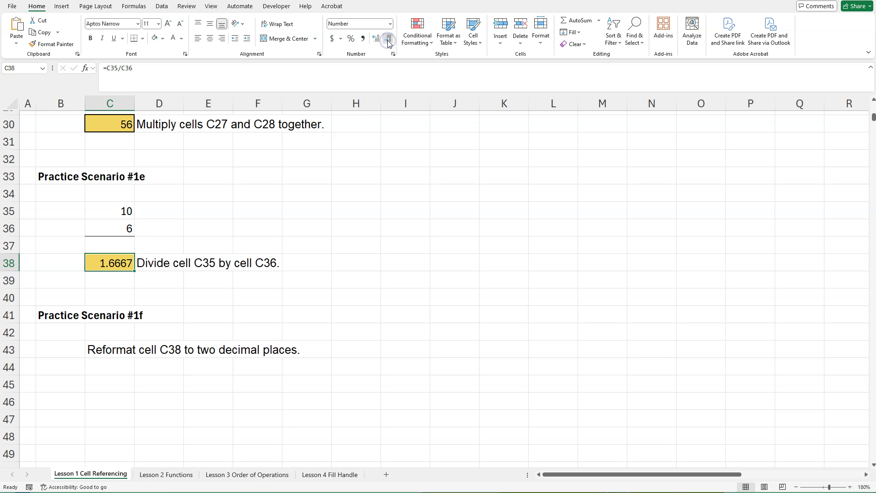
{"action": "left_click", "coordinate": [388, 41]}
{"action": "left_click", "coordinate": [388, 41]}
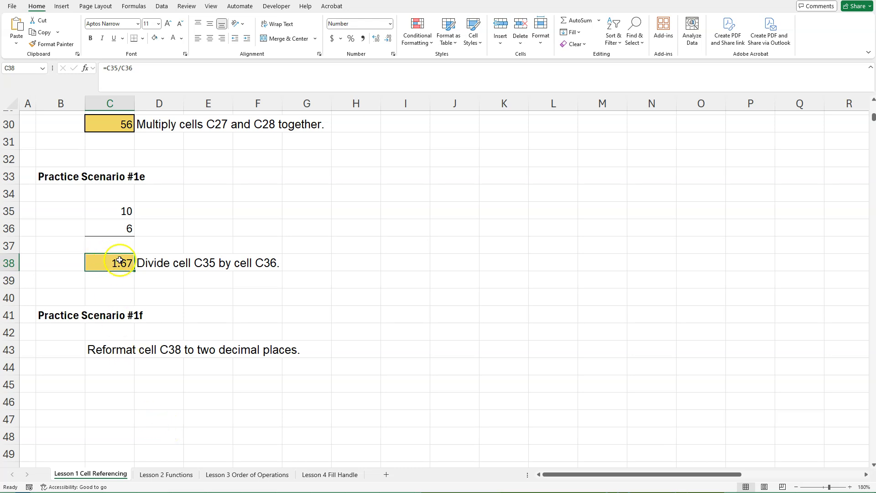
{"action": "left_click", "coordinate": [377, 44]}
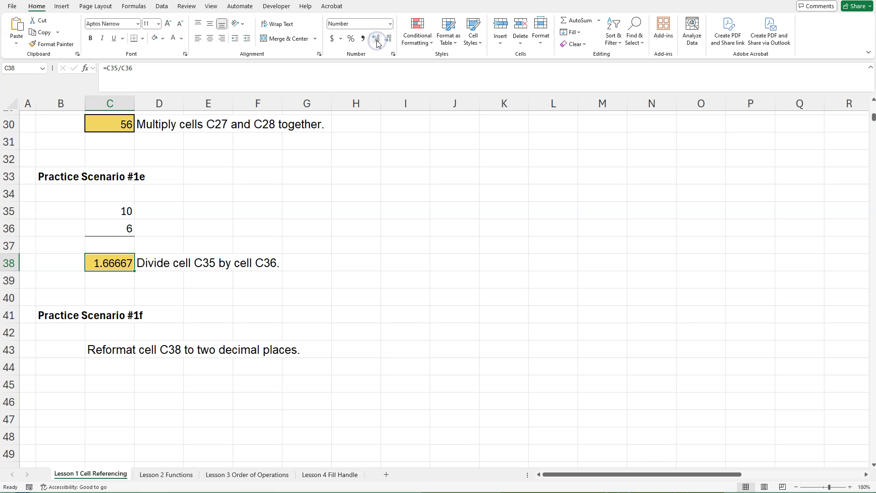
Step: Adjust C38's decimal places until it shows 1.67, leaving column C at its original width
{"action": "left_click", "coordinate": [377, 43]}
{"action": "left_click", "coordinate": [377, 43]}
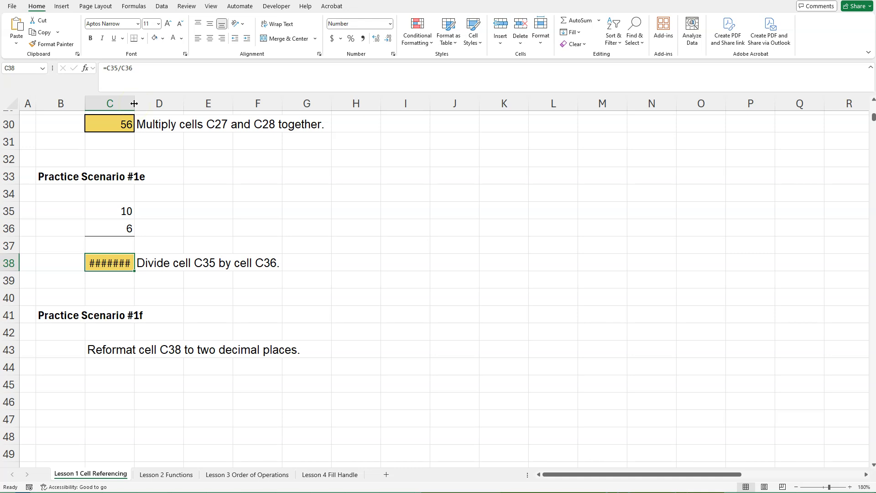
{"action": "left_click_drag", "start_coordinate": [134, 103], "coordinate": [178, 104]}
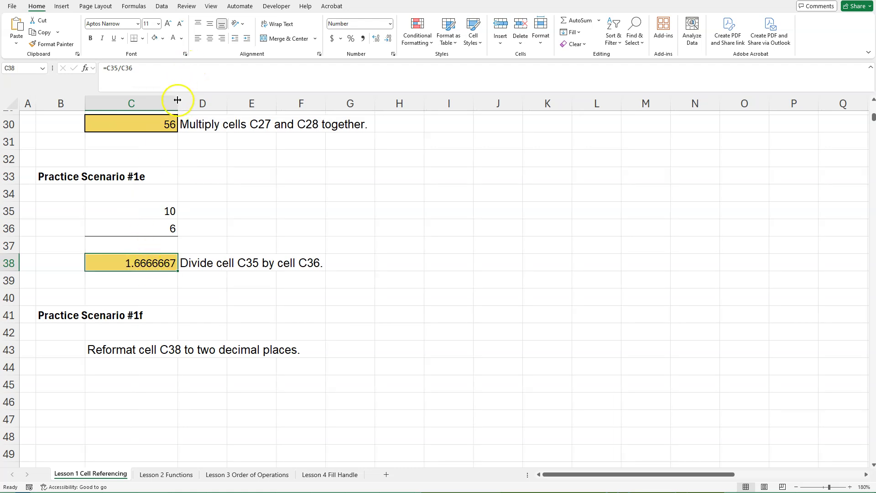
{"action": "left_click_drag", "start_coordinate": [177, 100], "coordinate": [134, 102]}
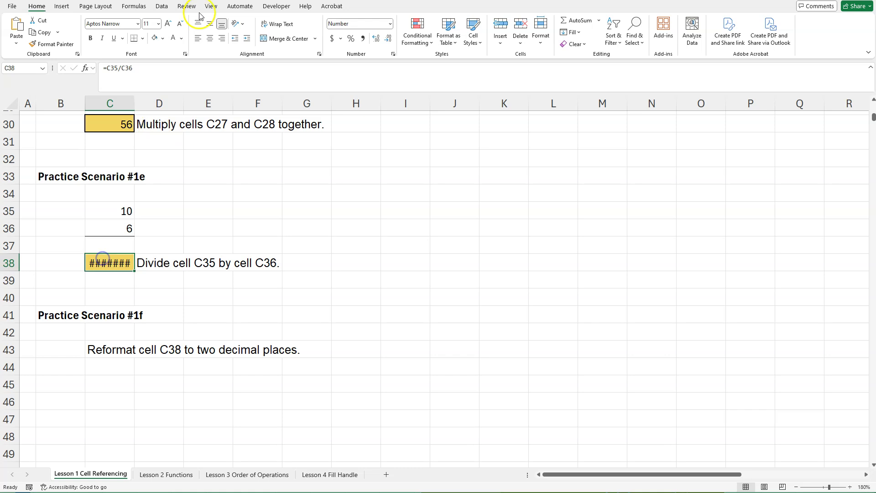
{"action": "left_click", "coordinate": [389, 39]}
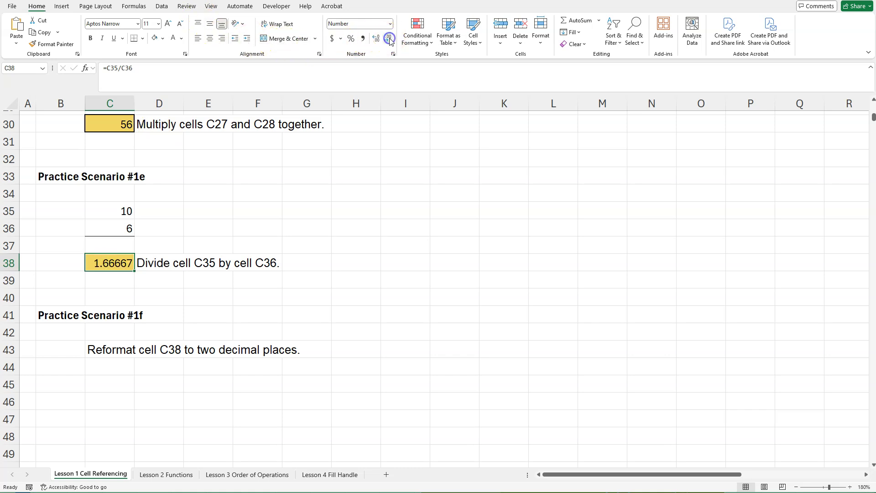
{"action": "left_click", "coordinate": [389, 40]}
{"action": "left_click", "coordinate": [389, 39]}
{"action": "left_click", "coordinate": [389, 39]}
{"action": "left_click", "coordinate": [295, 266]}
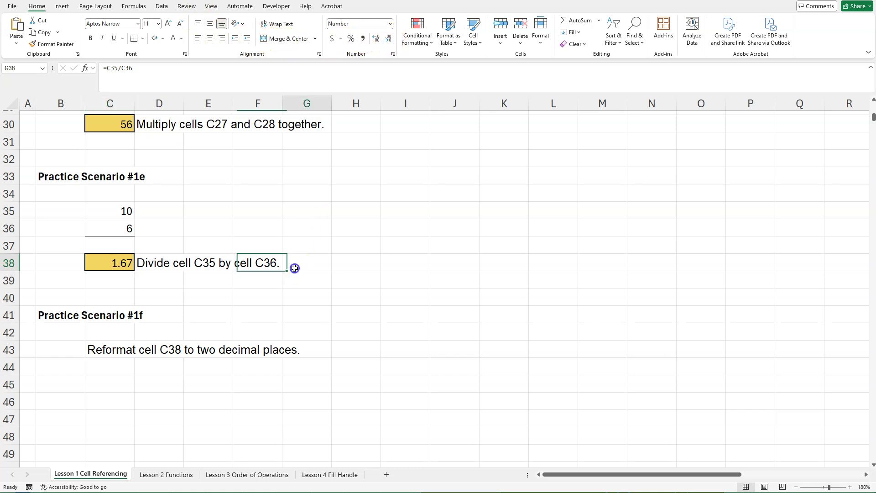
Step: Scroll through the completed Lesson 1 answers, then move to the Lesson 2 Functions sheet
{"action": "left_click", "coordinate": [119, 348]}
{"action": "scroll", "coordinate": [256, 301], "scroll_direction": "up", "scroll_amount": 10}
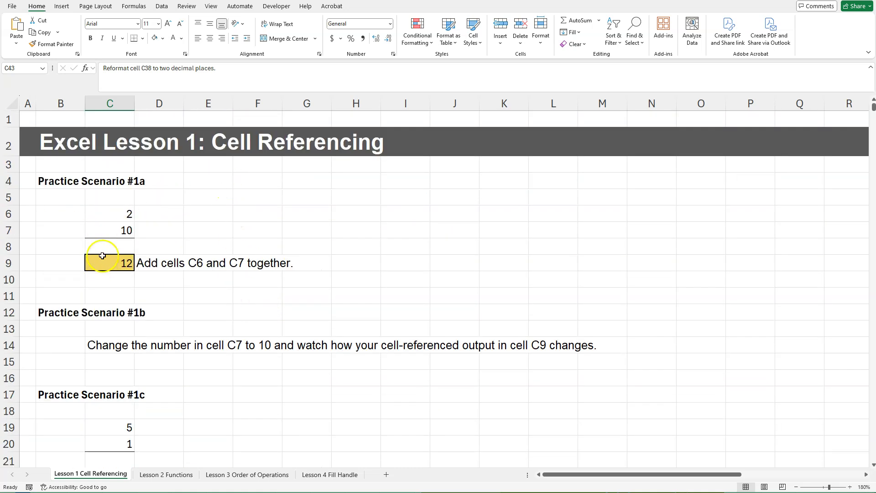
{"action": "scroll", "coordinate": [147, 292], "scroll_direction": "down", "scroll_amount": 6}
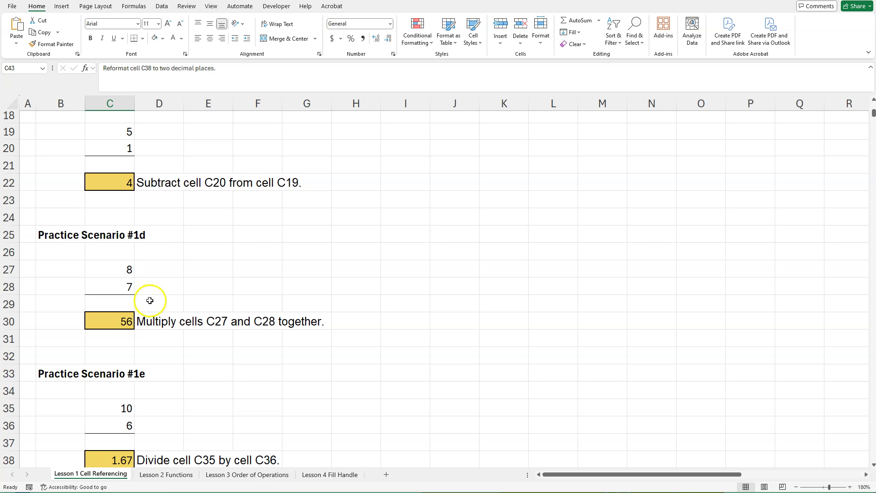
{"action": "scroll", "coordinate": [147, 301], "scroll_direction": "up", "scroll_amount": 6}
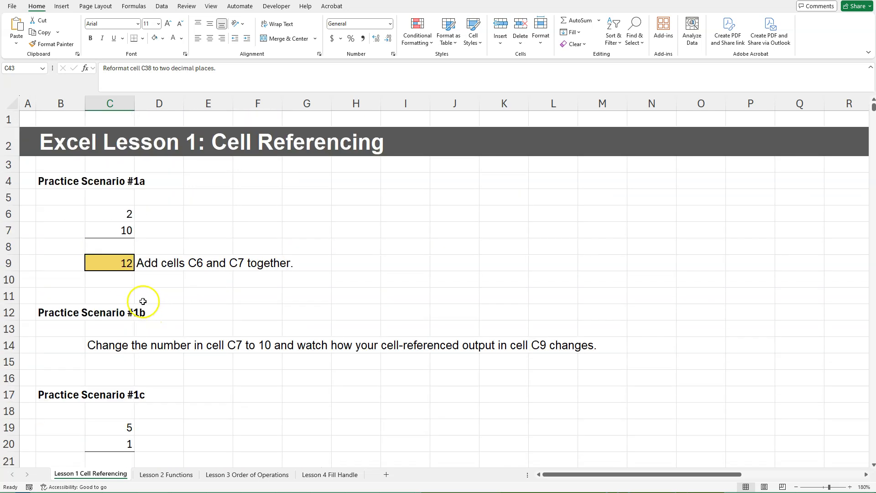
{"action": "left_click", "coordinate": [145, 475]}
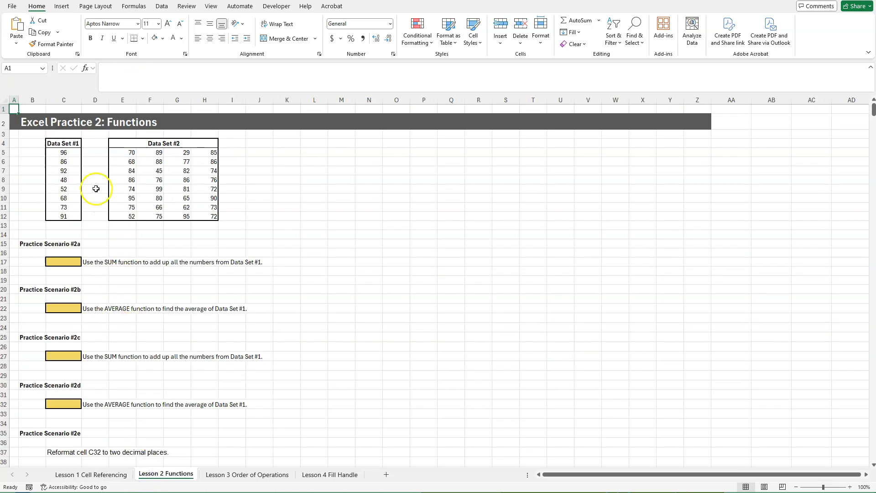